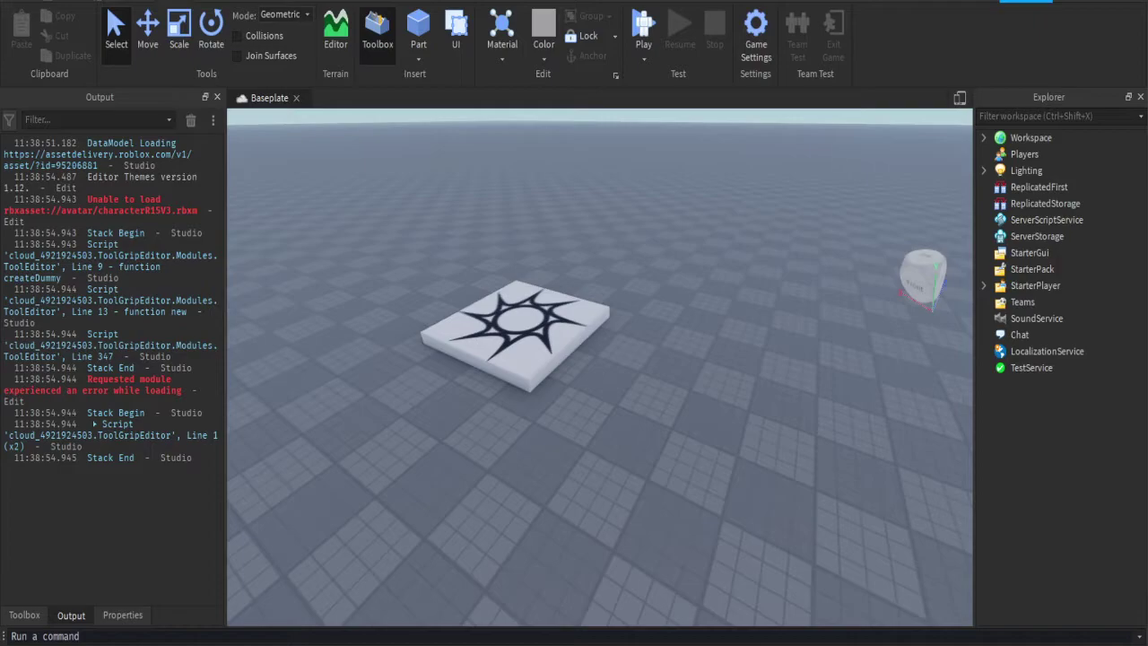
# Insert a ScreenGui into StarterGui and add a Frame inside it.
pyautogui.moveTo(600, 367); pyautogui.dragTo(628, 384, button='right')
pyautogui.click(1031, 253)
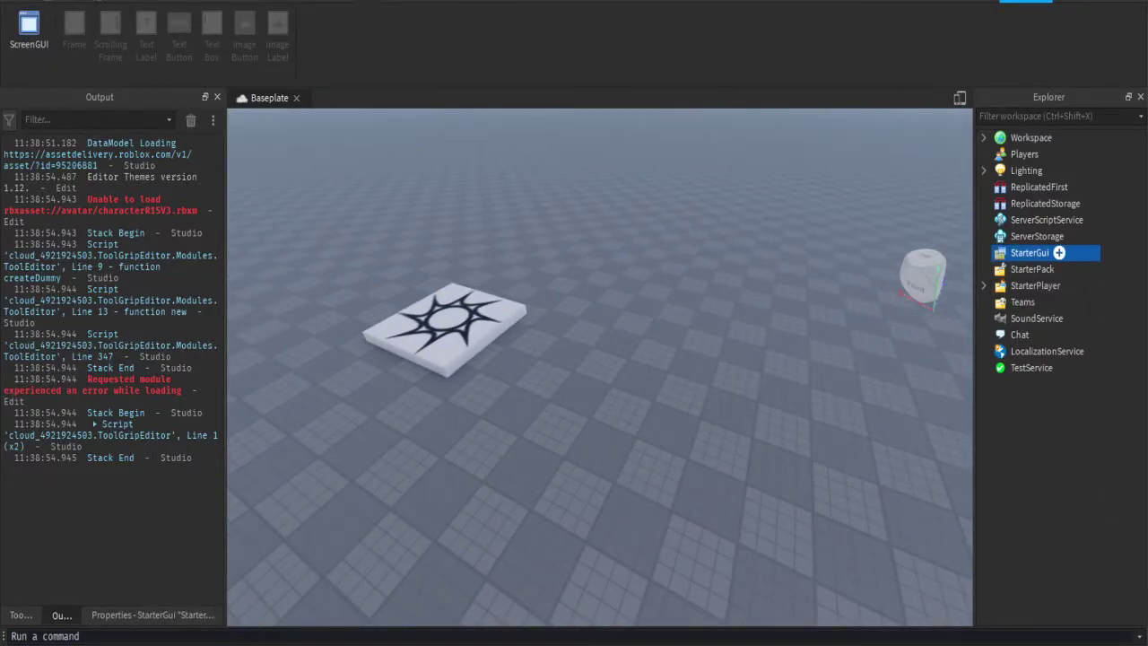
pyautogui.click(29, 31)
pyautogui.click(1073, 269)
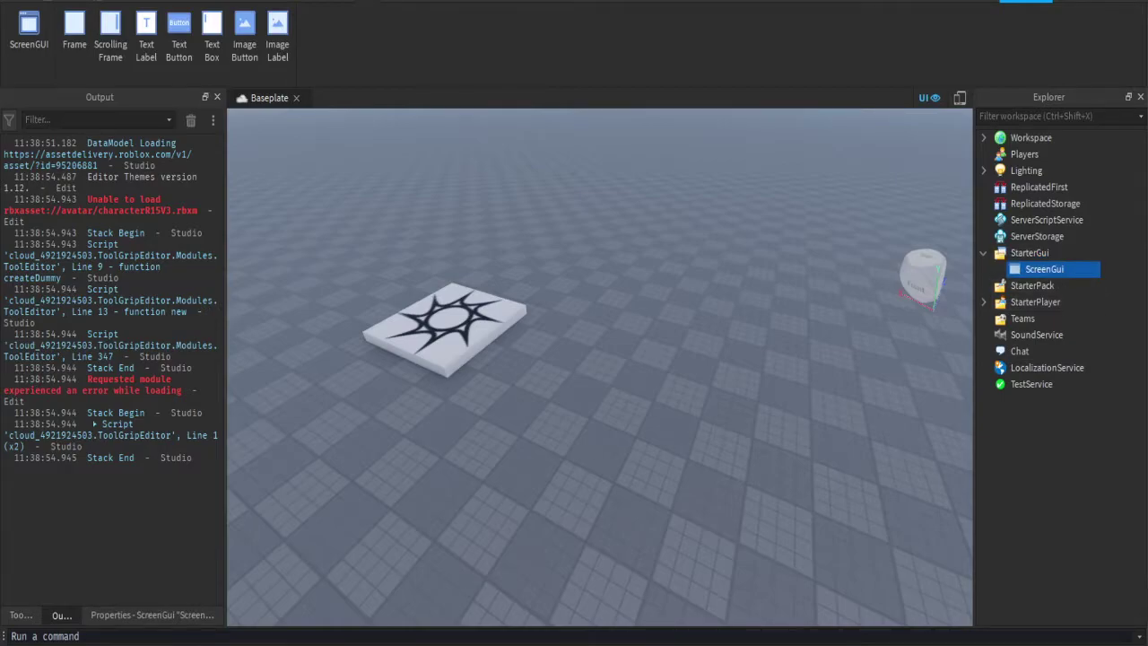
pyautogui.click(1041, 351)
pyautogui.click(337, 219)
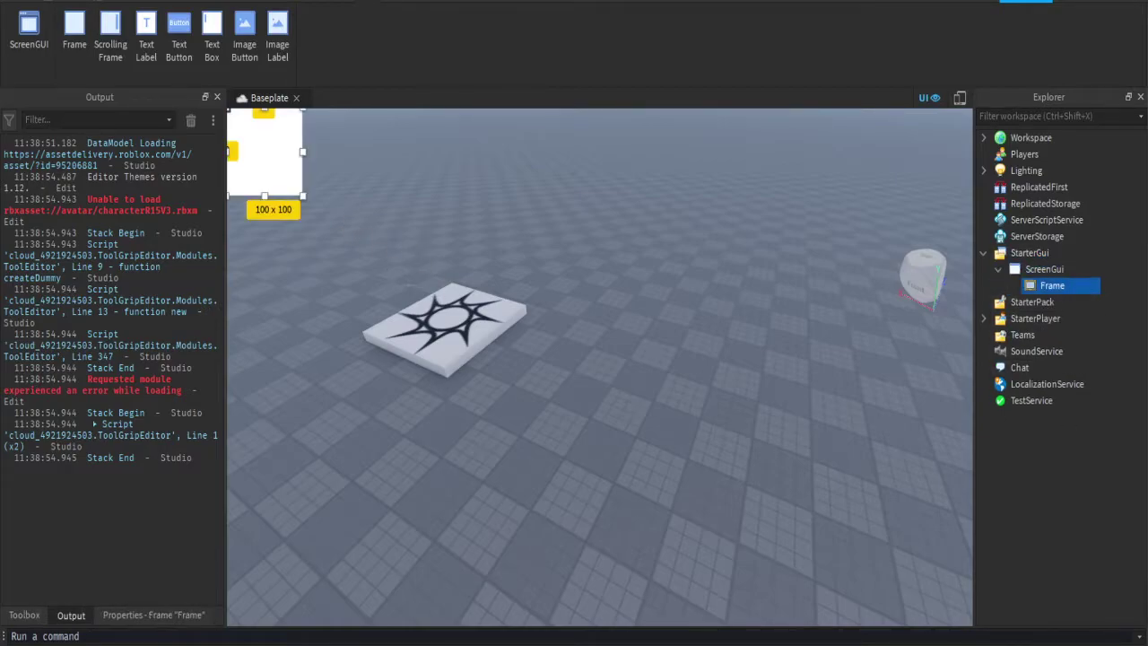
# Resize the frame to about 293 x 296 and centre it on the game canvas.
pyautogui.moveTo(337, 218)
pyautogui.mouseDown()
pyautogui.moveTo(337, 256)
pyautogui.moveTo(356, 228)
pyautogui.mouseUp()
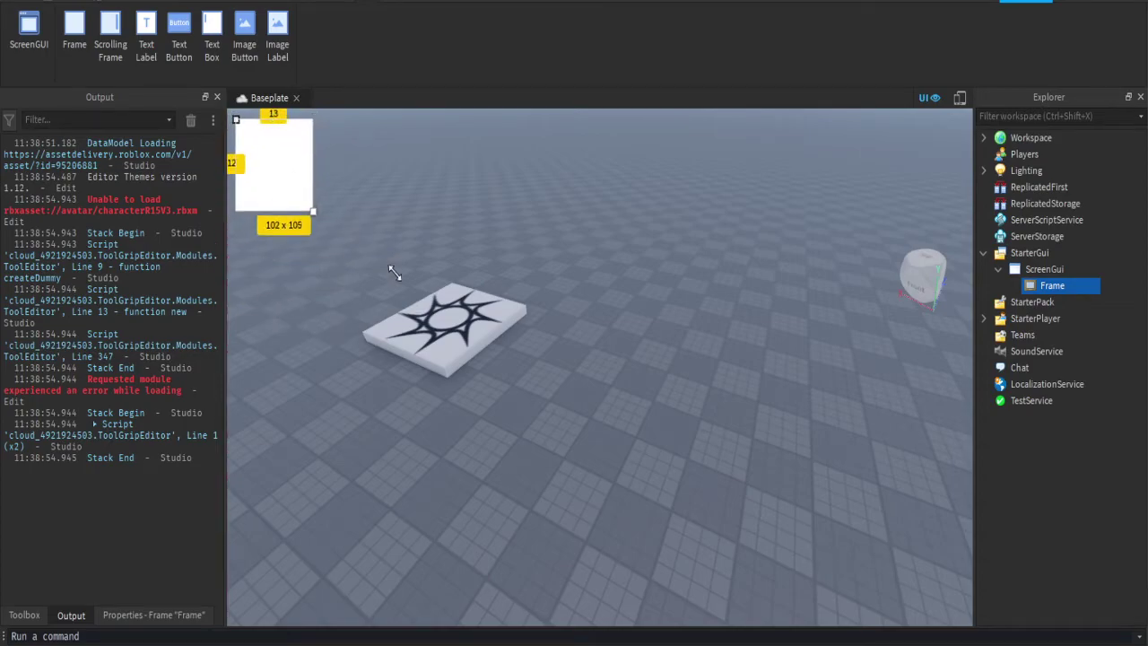
pyautogui.moveTo(392, 272); pyautogui.dragTo(405, 563)
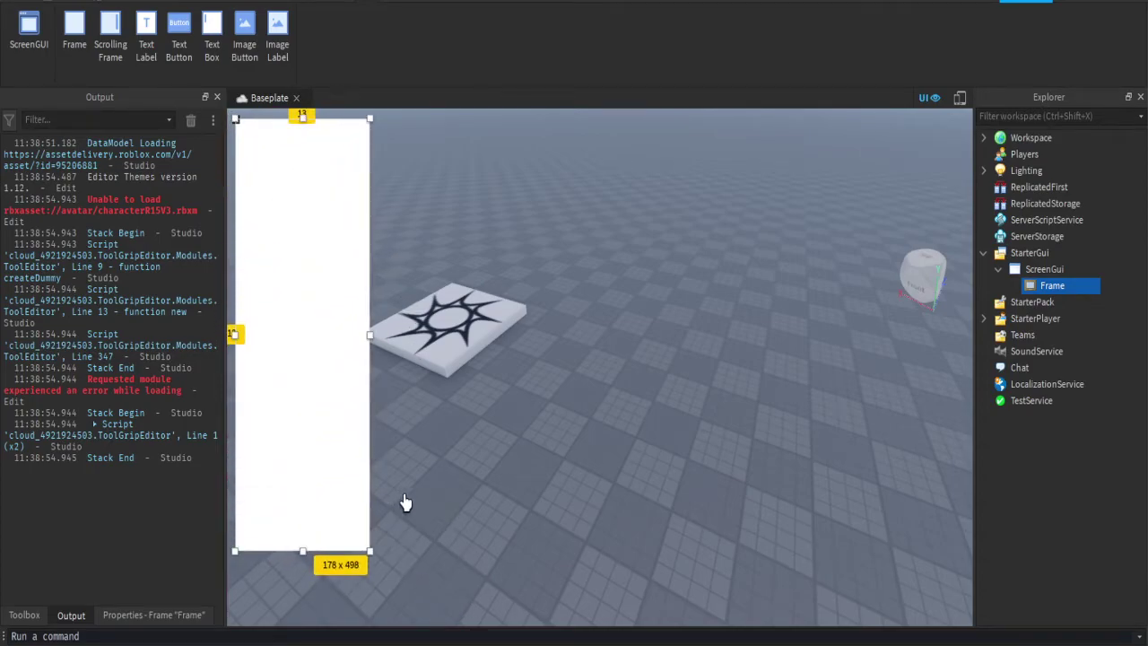
pyautogui.moveTo(392, 425); pyautogui.dragTo(764, 450)
pyautogui.moveTo(600, 583); pyautogui.dragTo(758, 493)
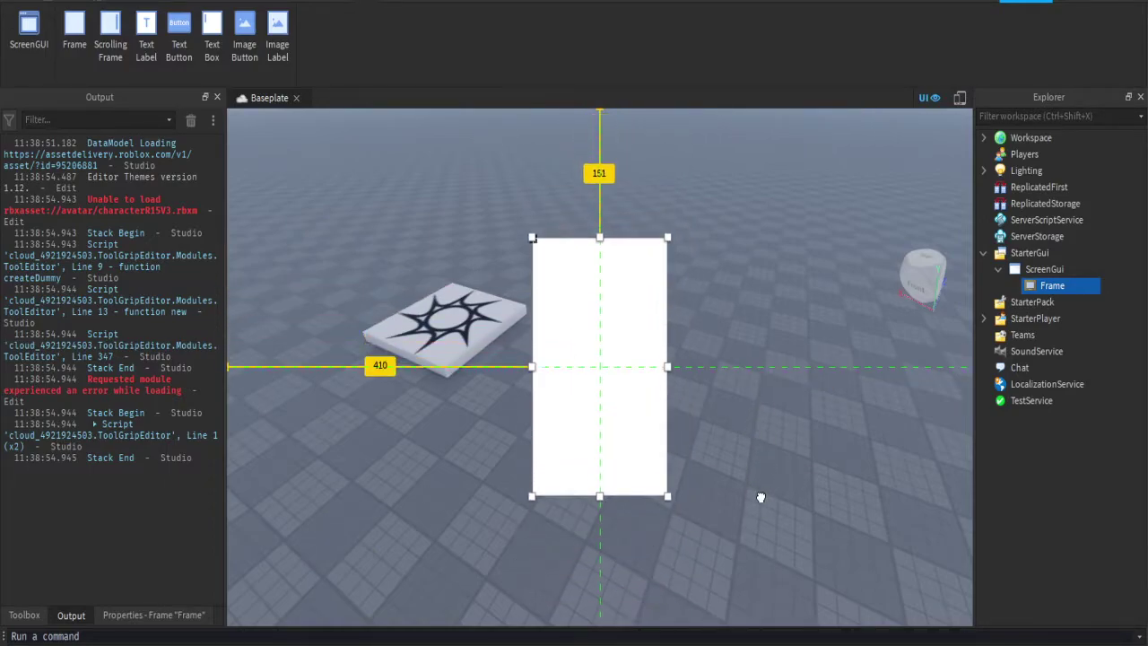
pyautogui.moveTo(661, 461); pyautogui.dragTo(758, 487)
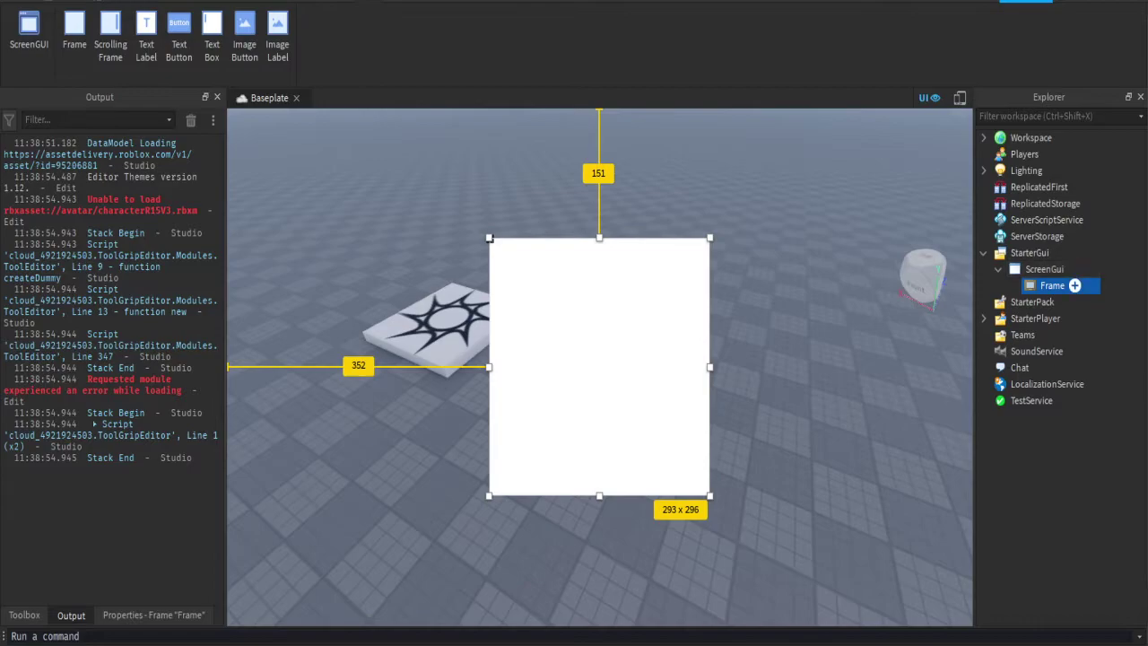
# Add a UICorner to the frame to round its corners.
pyautogui.doubleClick(1052, 285)
pyautogui.press('Return')
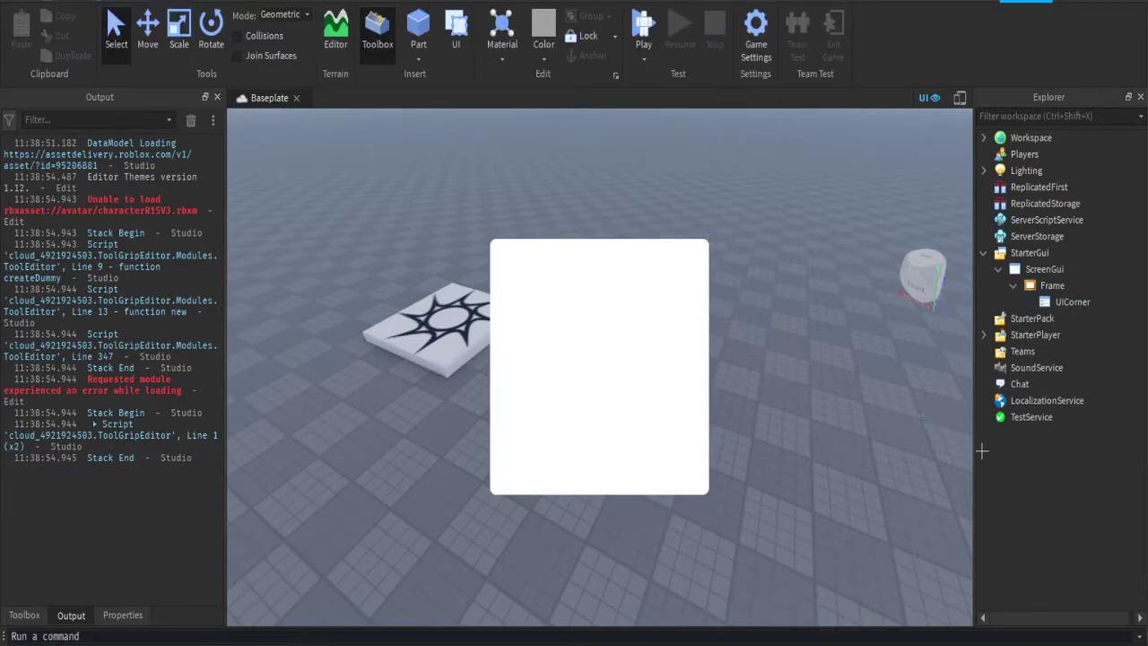
# Set the frame's background colour to 113, 113, 113.
pyautogui.click(1047, 286)
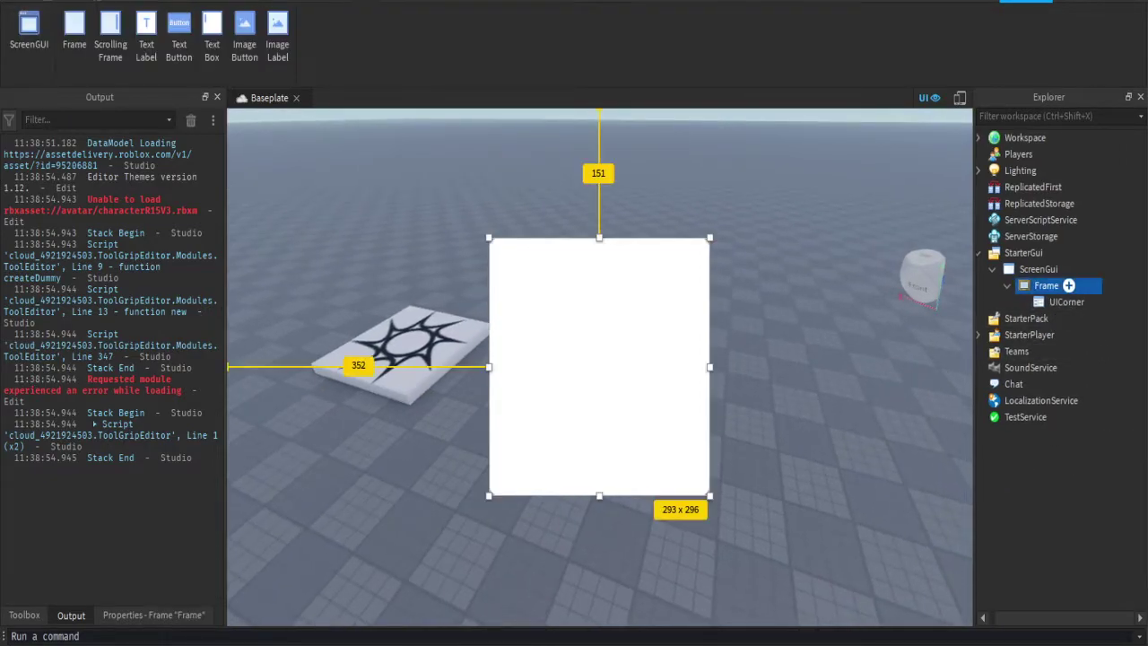
pyautogui.click(154, 615)
pyautogui.click(54, 325)
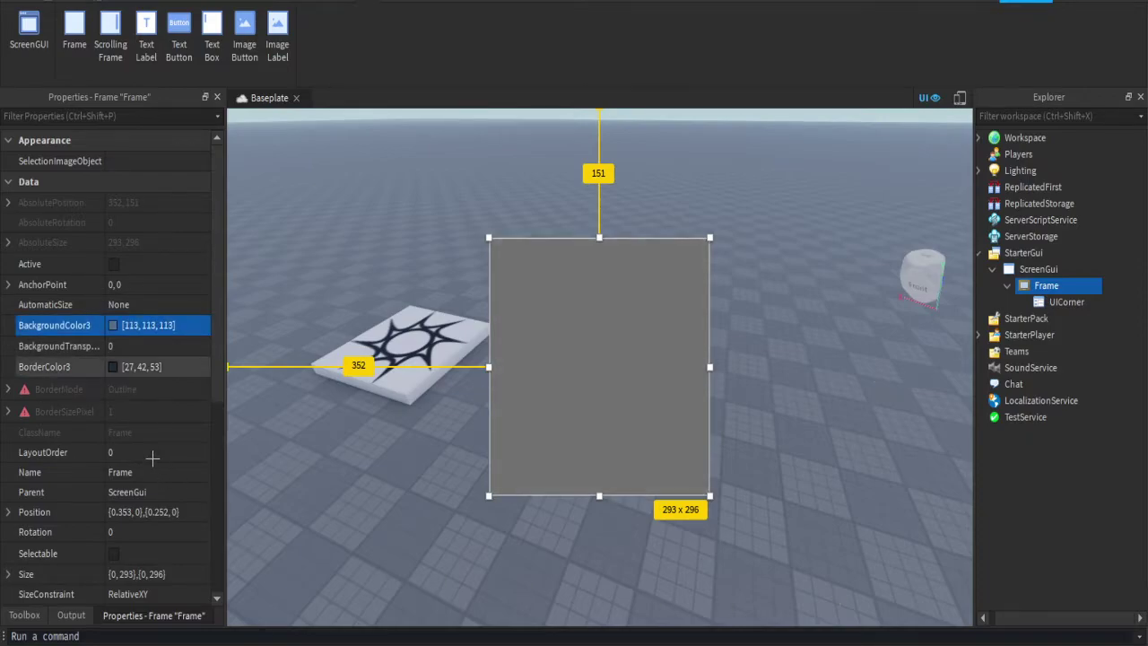
# Set the frame's background transparency to 0.
pyautogui.click(134, 346)
pyautogui.write('5')
pyautogui.press('BackSpace')
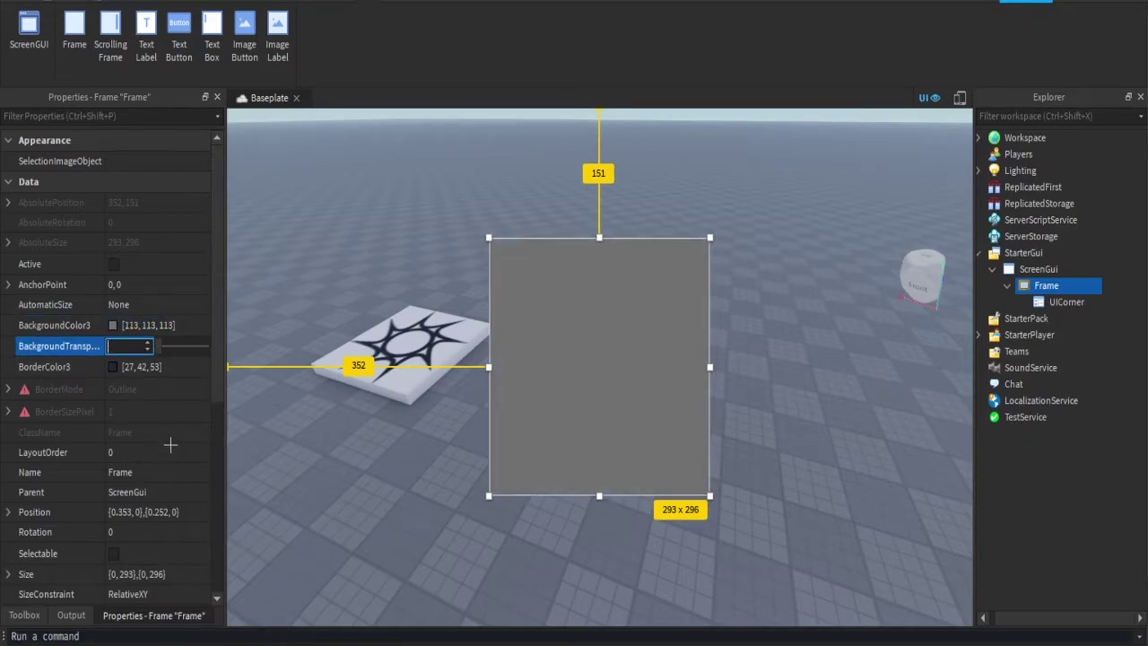
pyautogui.write('0')
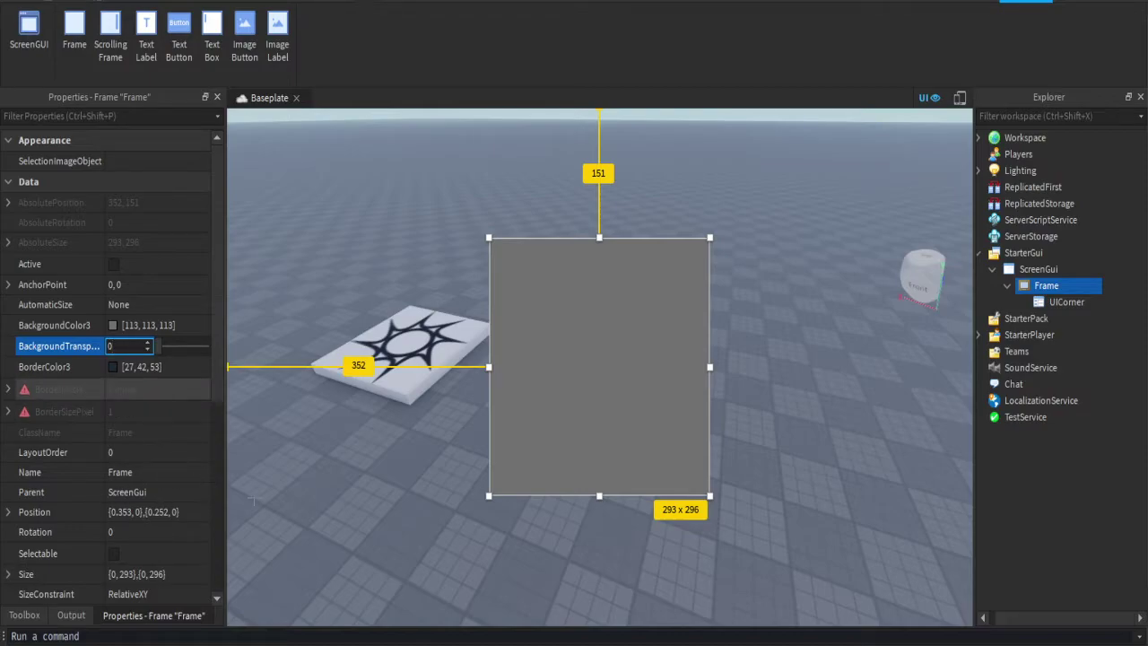
pyautogui.click(1067, 484)
pyautogui.moveTo(1067, 483); pyautogui.dragTo(1100, 484, button='right')
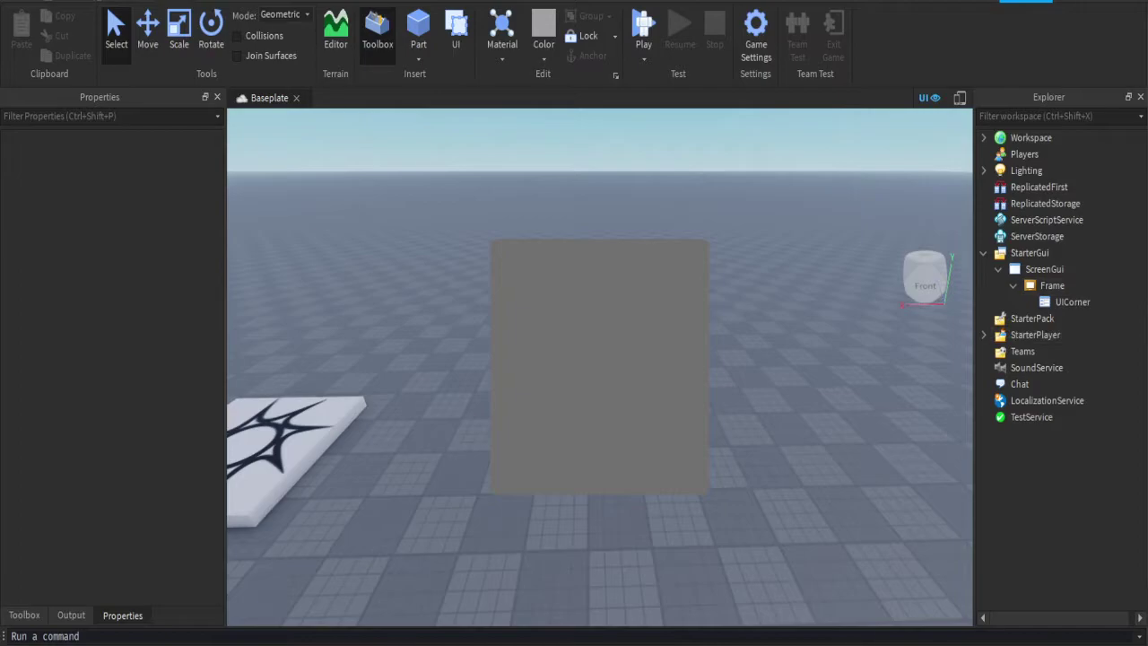
# Rename the frame as DevPanel.
pyautogui.click(1069, 285)
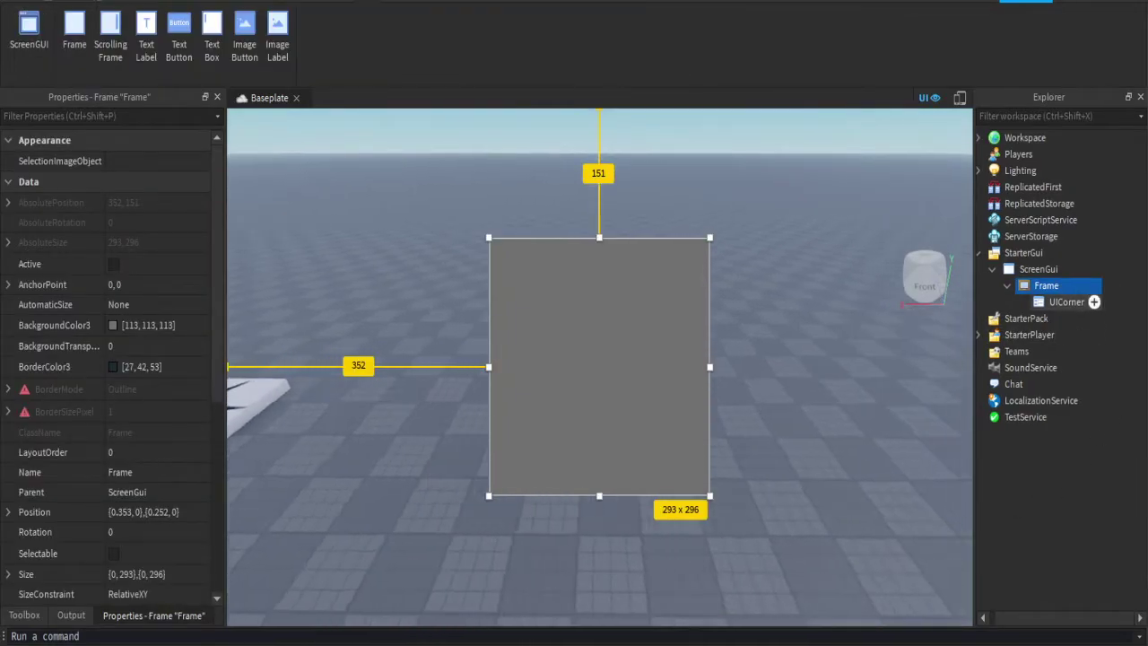
pyautogui.click(1050, 269)
pyautogui.click(1054, 285)
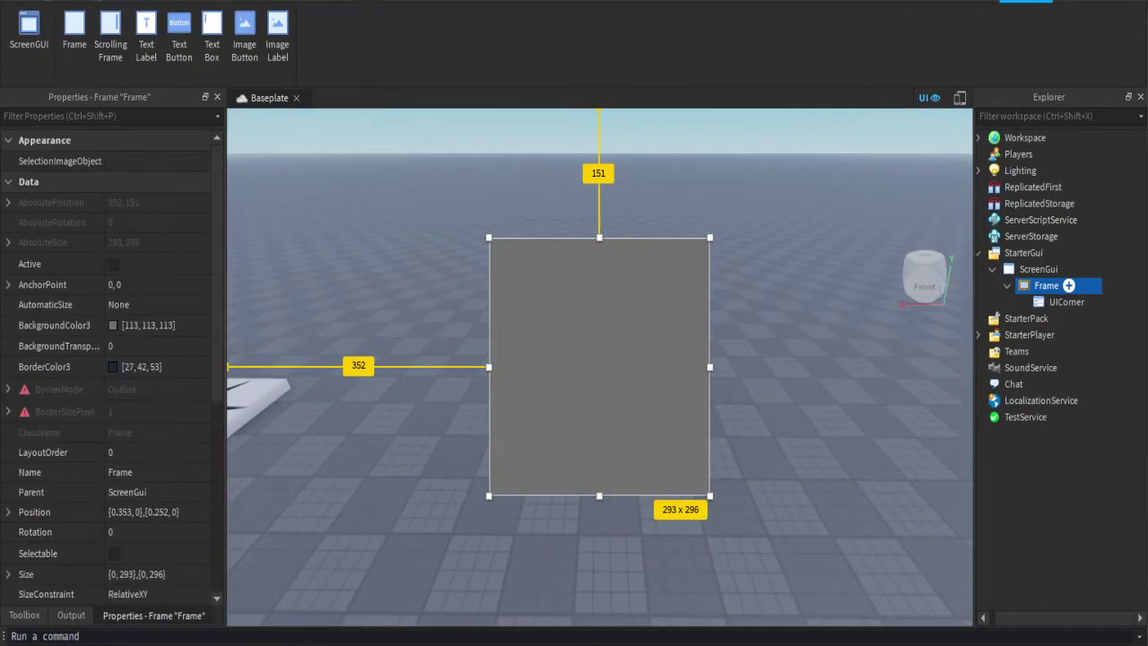
pyautogui.press('F2')
pyautogui.write('DevPanel')
pyautogui.press('Return')
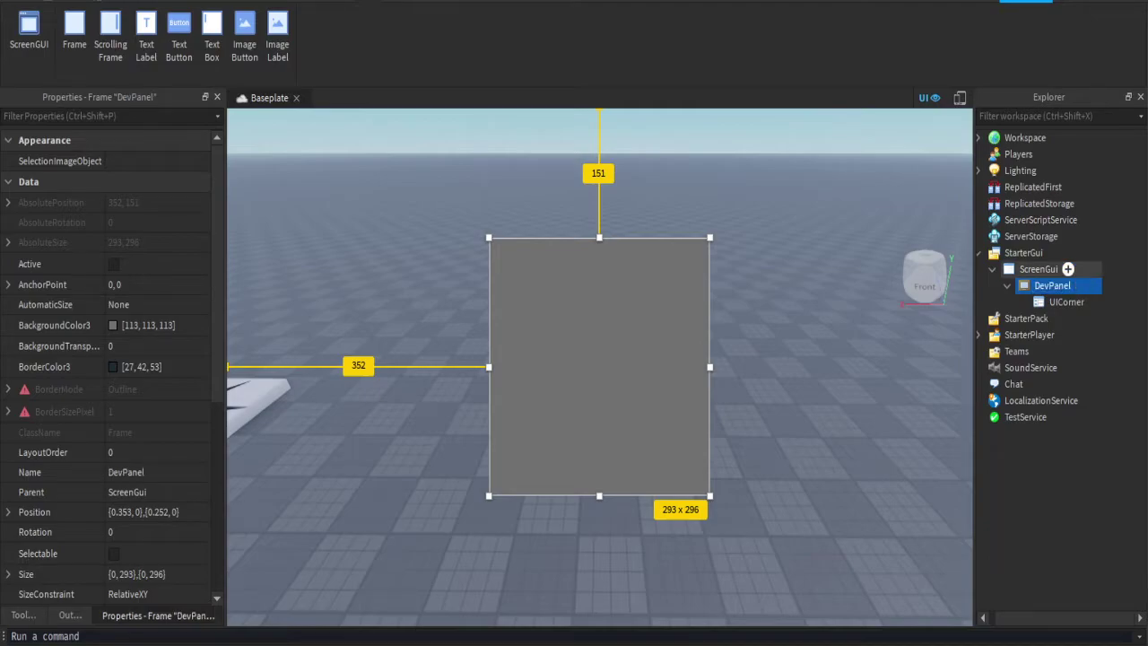
# Add a TextButton to the ScreenGui and place it in the lower-left corner of the game canvas.
pyautogui.click(1043, 269)
pyautogui.click(179, 36)
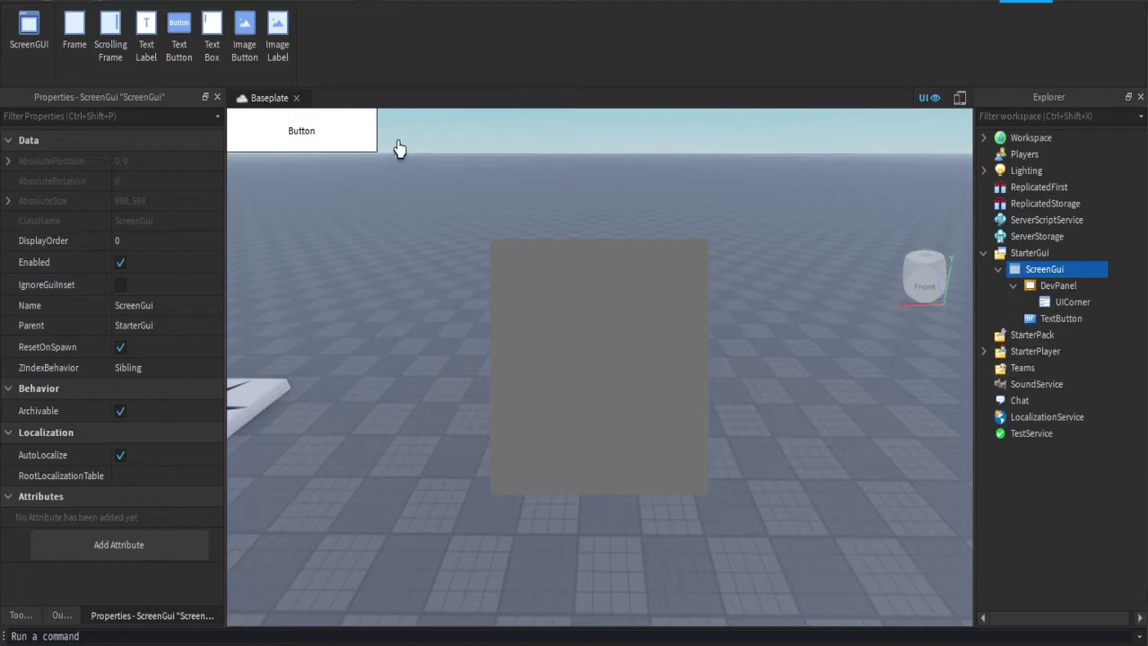
pyautogui.moveTo(351, 139); pyautogui.dragTo(376, 614)
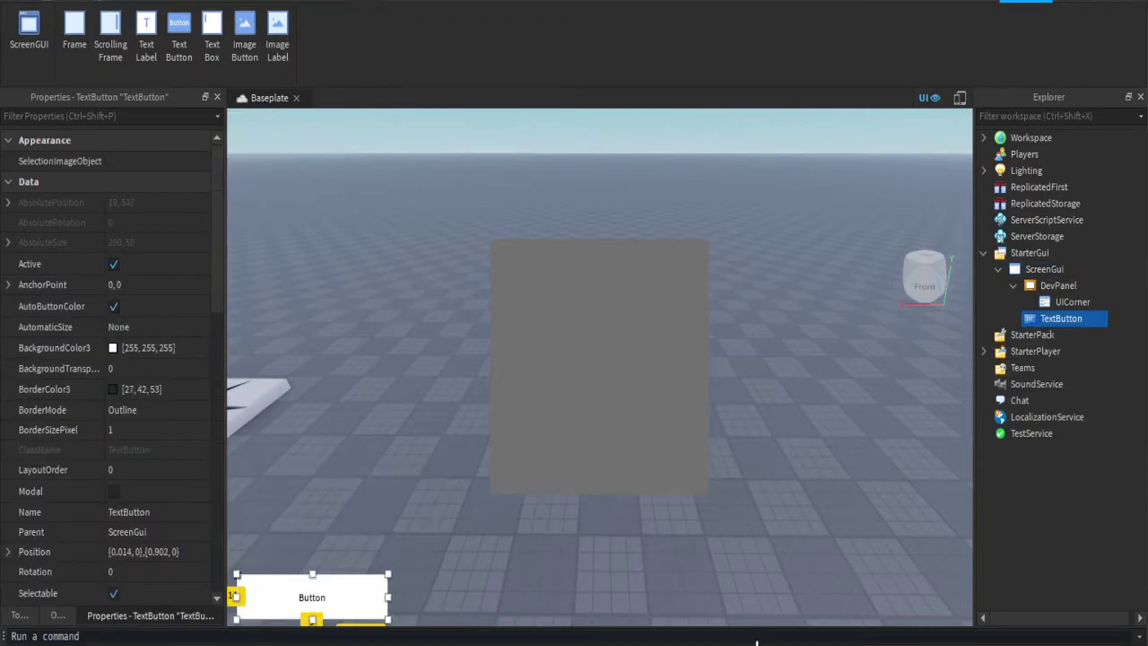
# Rename the text button as toggle and give it a UICorner.
pyautogui.doubleClick(1022, 319)
pyautogui.write('toggle')
pyautogui.press('Return')
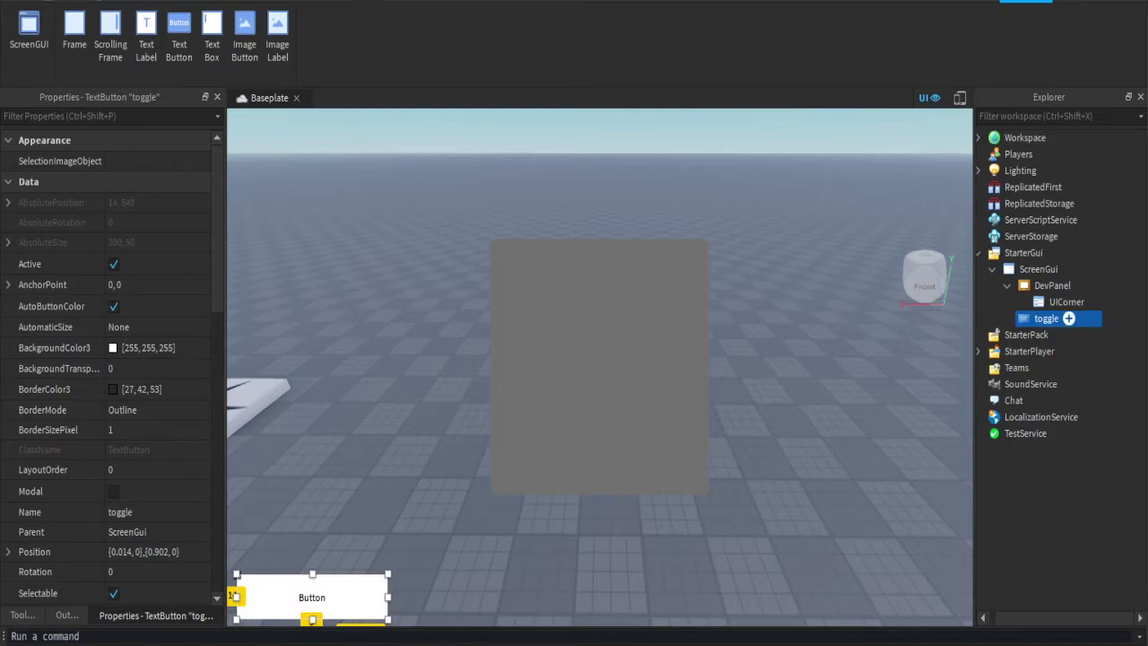
pyautogui.hotkey('ctrl', 'shift', 'v')
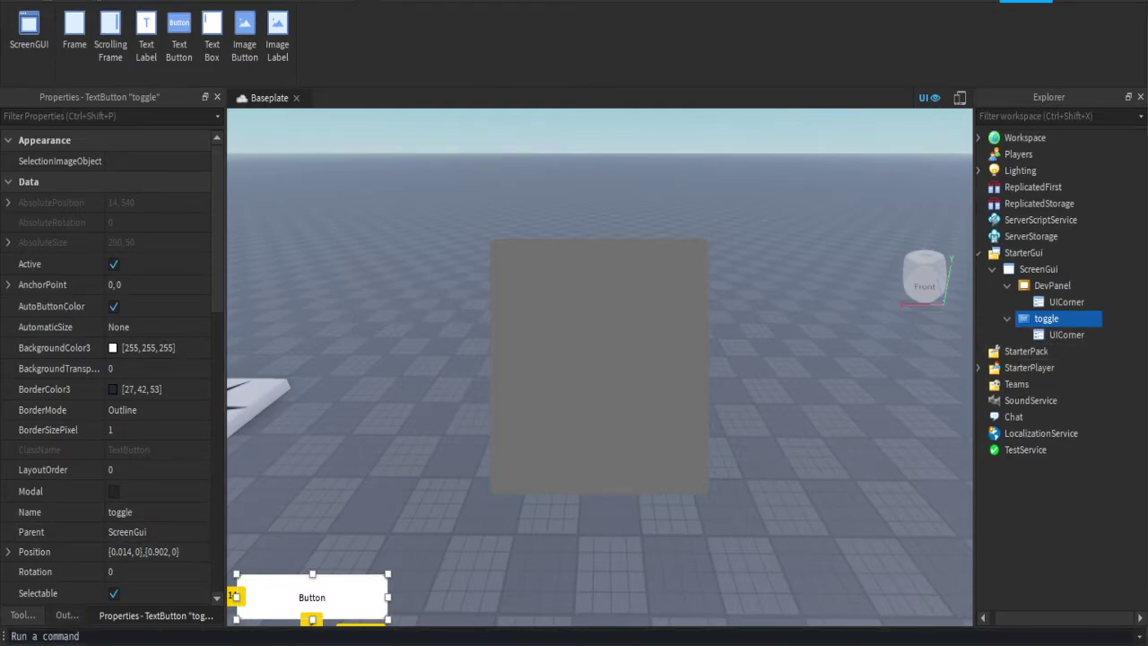
# Set the toggle button's background colour to 85, 85, 85.
pyautogui.click(113, 348)
pyautogui.write('56, 56, 56')
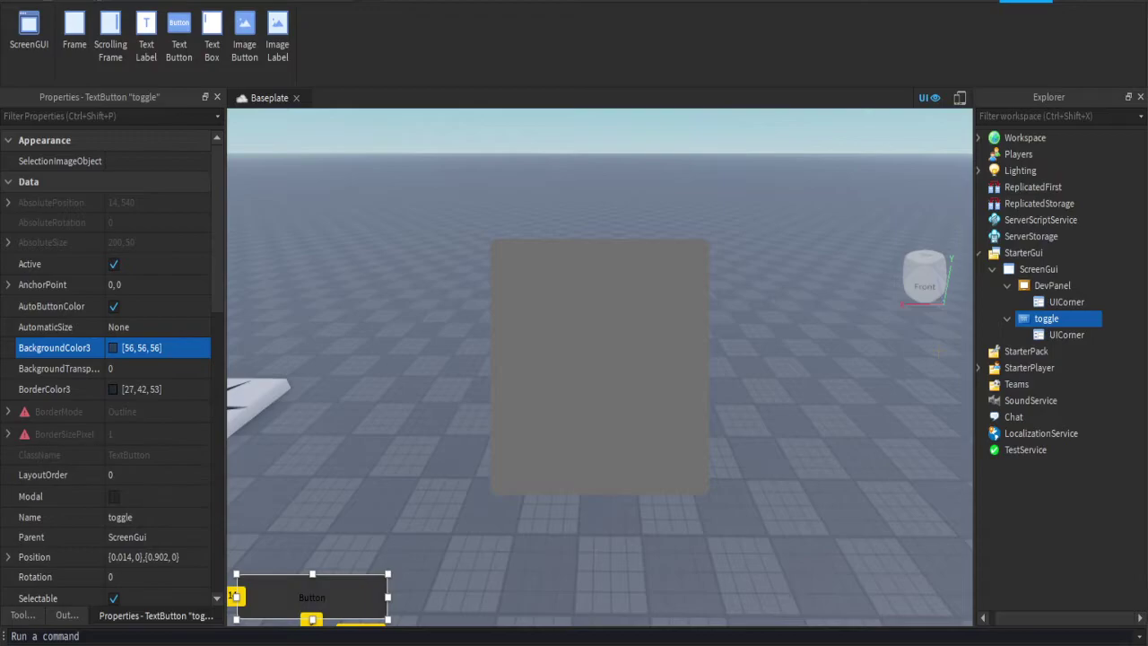
pyautogui.hotkey('ctrl', 'v')
# Enable TextScaled on the toggle button and set its text to DEV PANEL.
pyautogui.scroll(-10, 165, 384)
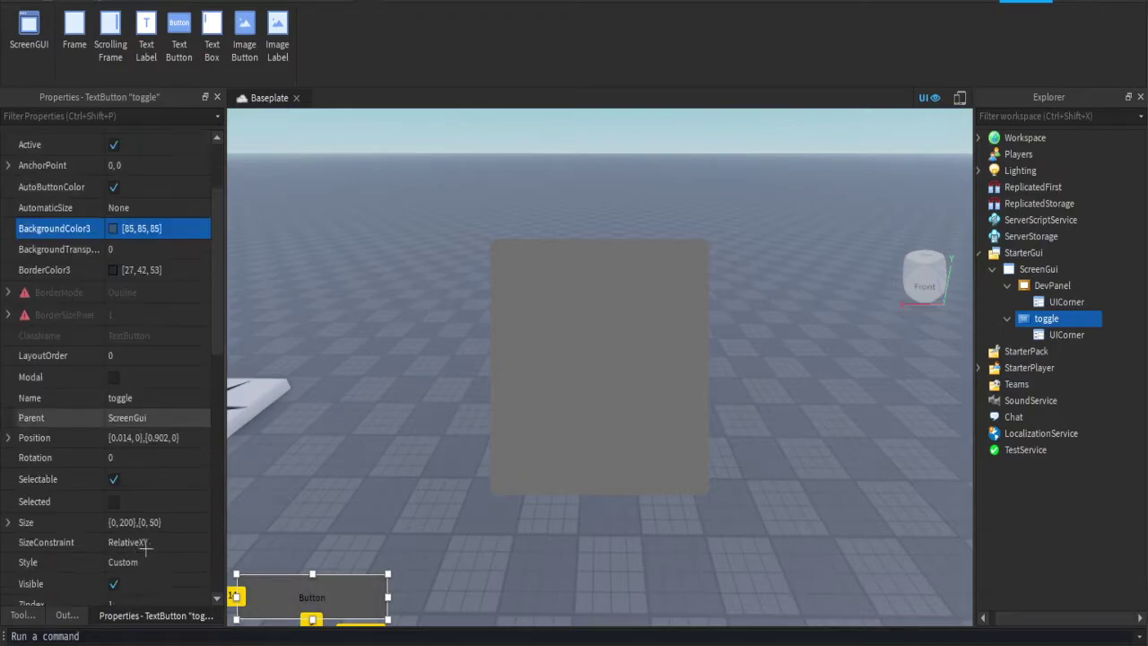
pyautogui.click(113, 368)
pyautogui.click(154, 282)
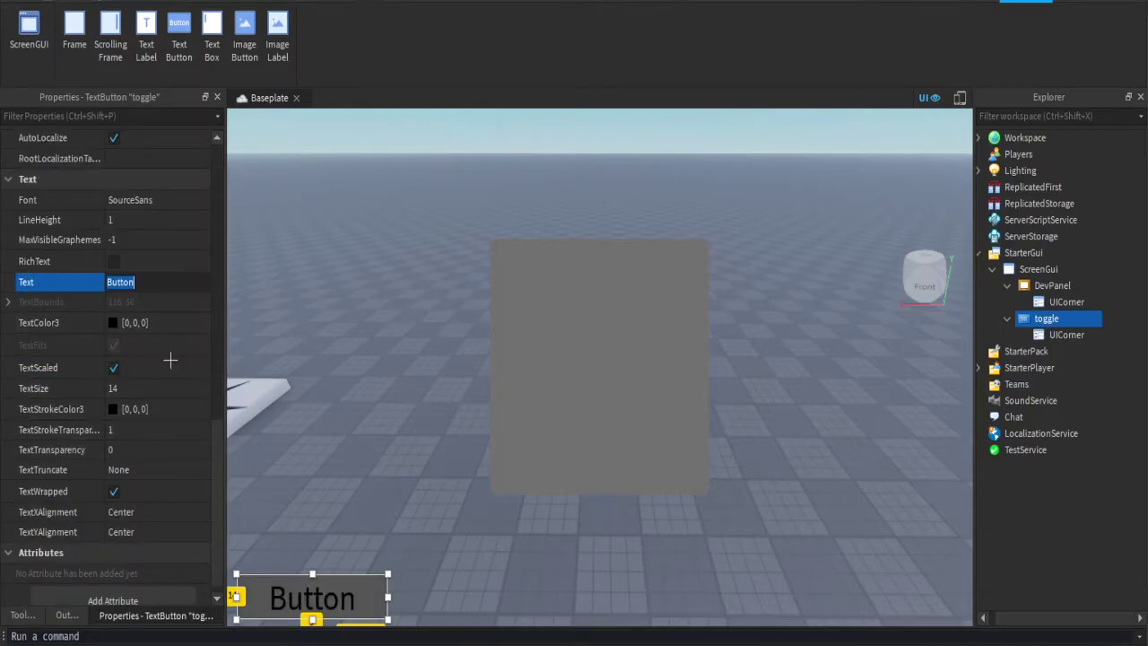
pyautogui.write('DEV PANEL')
pyautogui.press('Return')
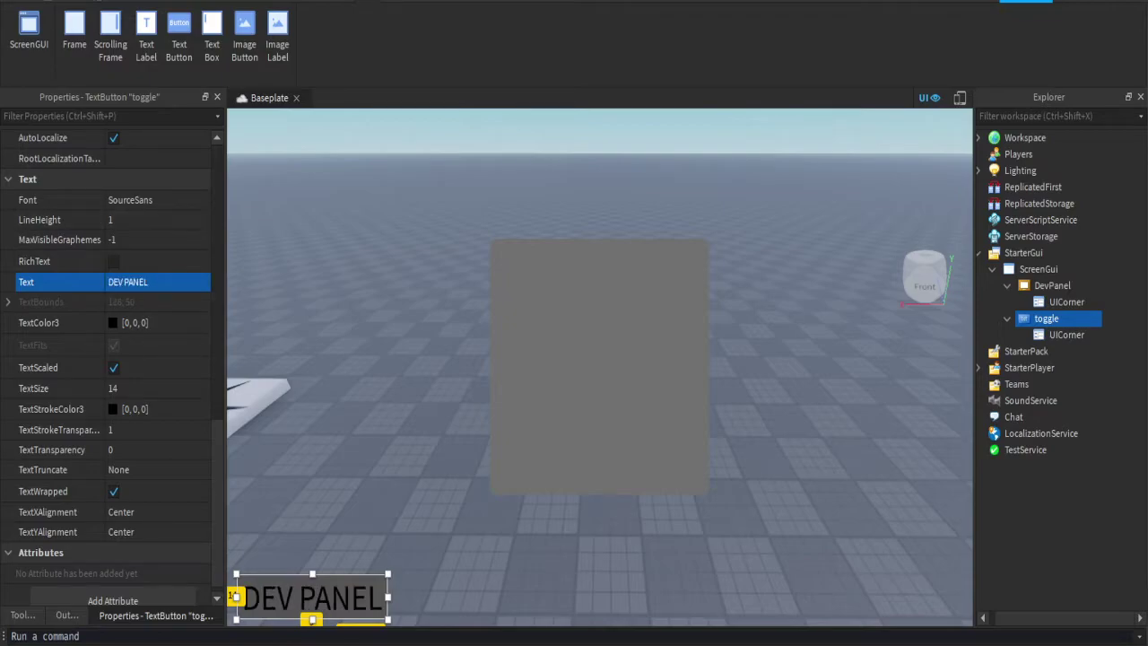
# Set the toggle button's font to SourceSansBold and its text colour to white.
pyautogui.click(203, 200)
pyautogui.click(410, 461)
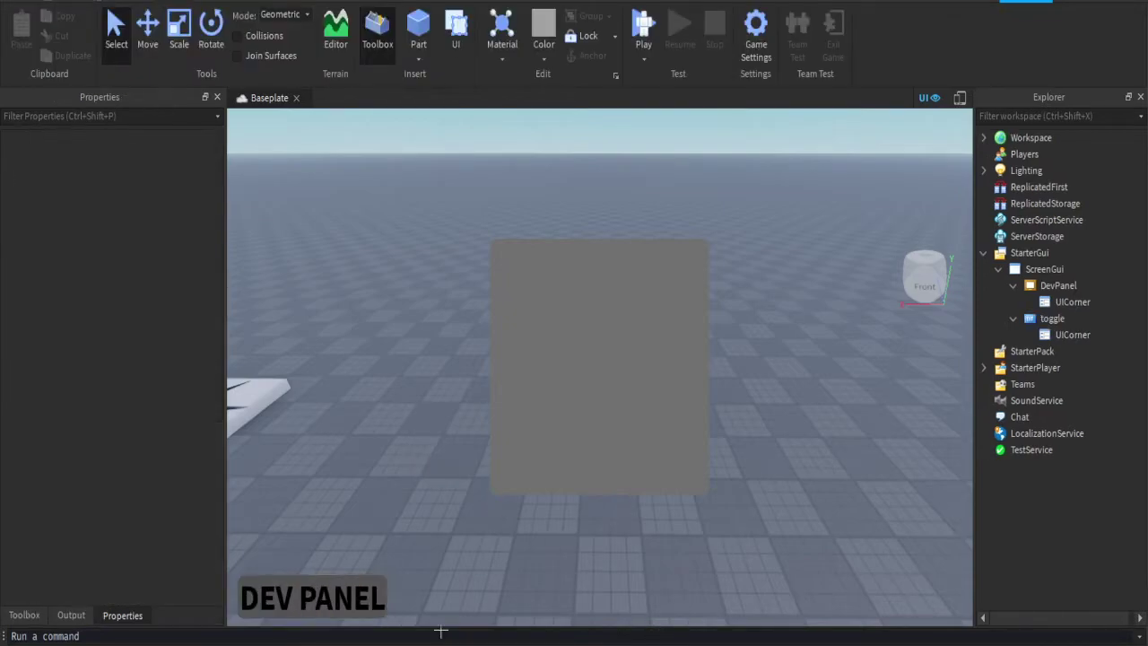
pyautogui.click(1063, 319)
pyautogui.scroll(-10, 152, 502)
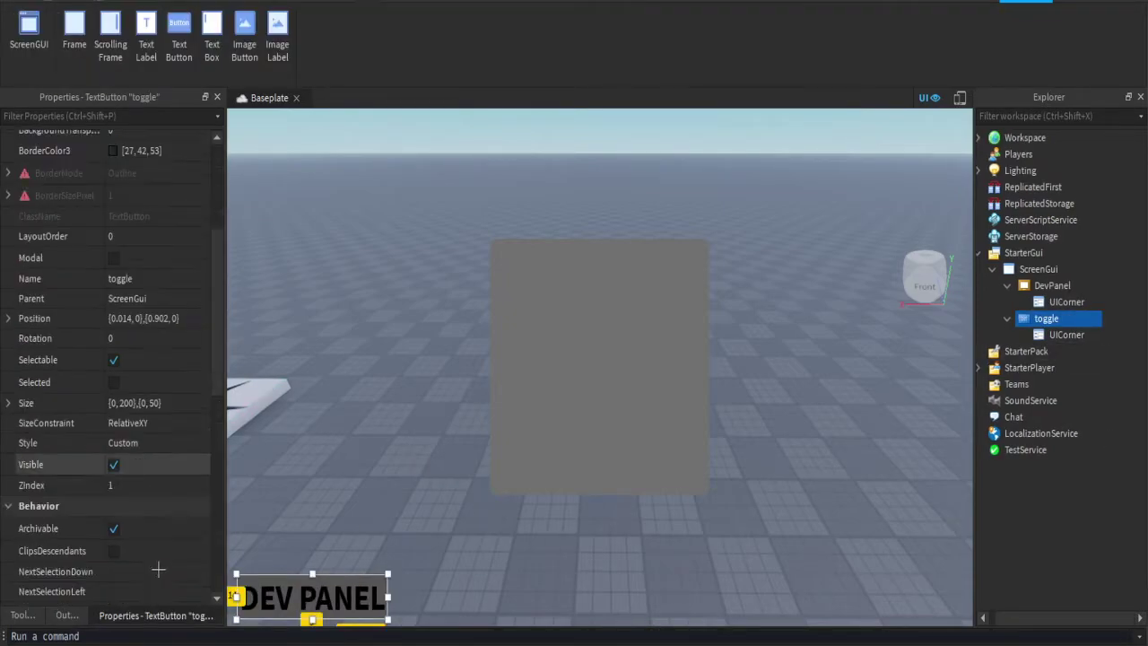
pyautogui.click(113, 323)
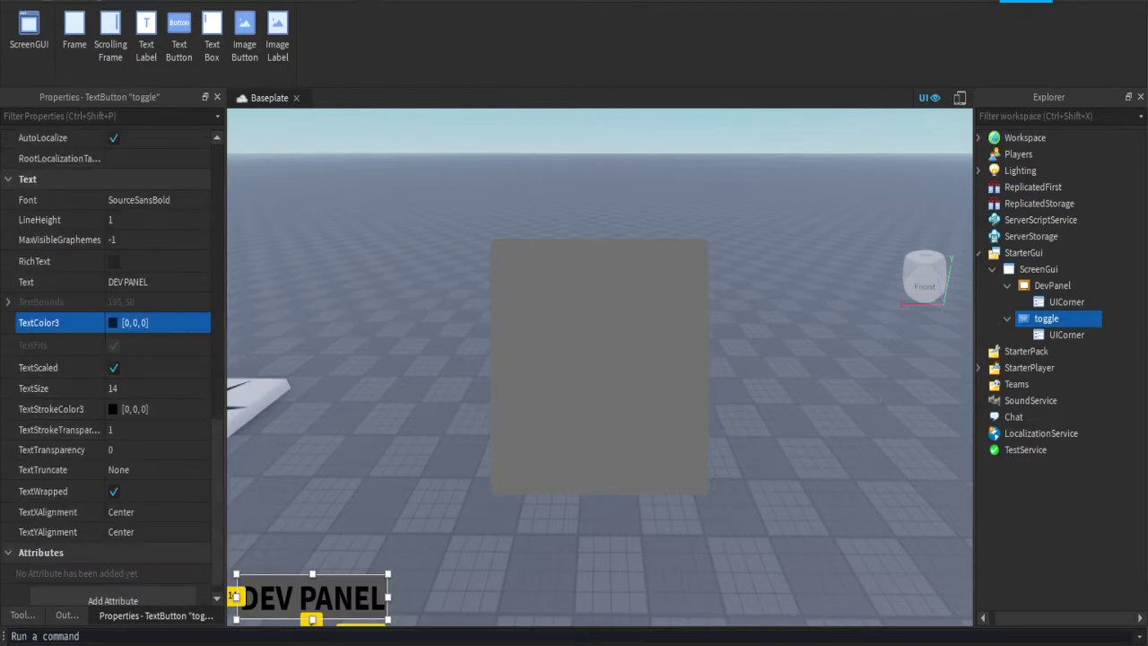
pyautogui.click(412, 421)
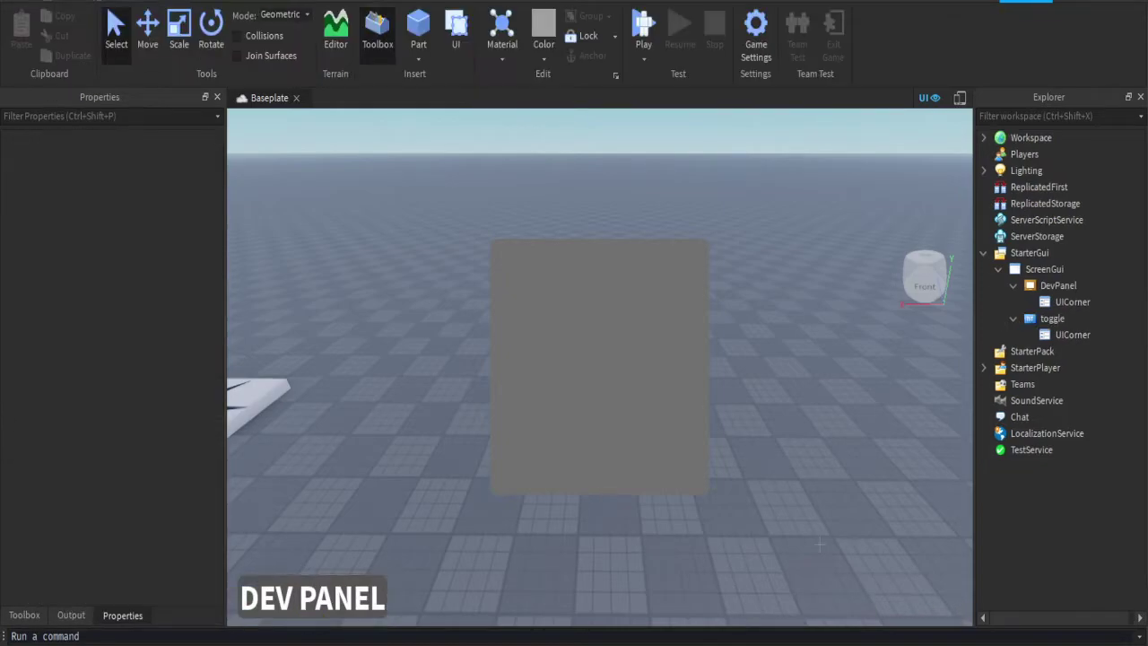
# Enlarge the DevPanel frame to about 396 x 376, keeping it centred on the game canvas.
pyautogui.moveTo(413, 422); pyautogui.dragTo(422, 366, button='right')
pyautogui.click(1055, 285)
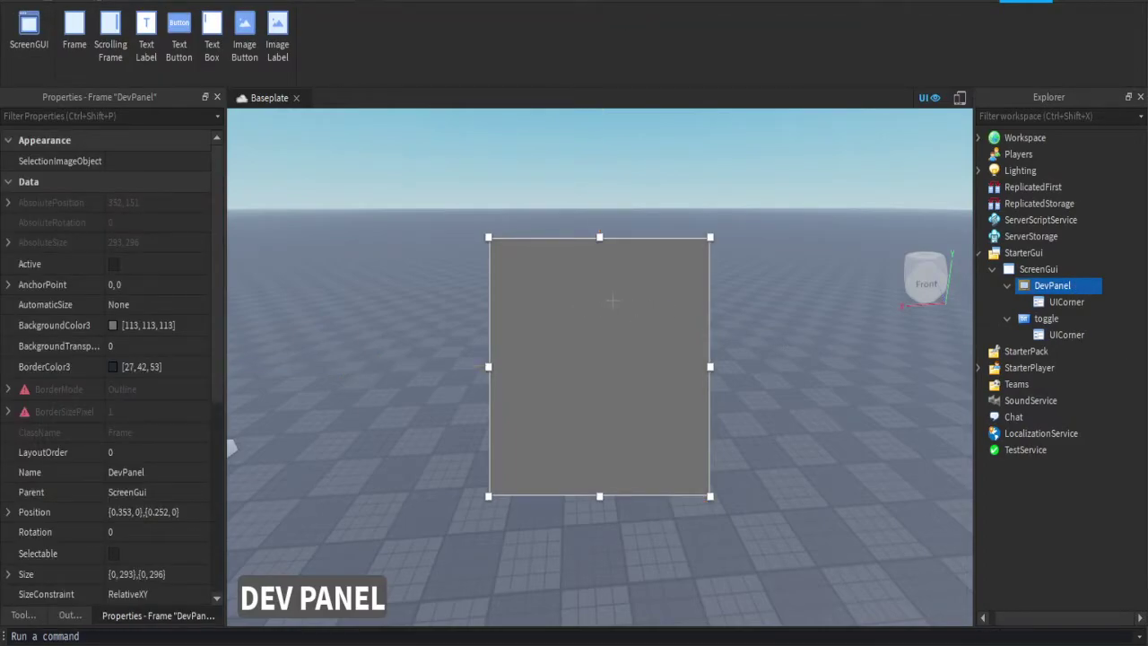
pyautogui.moveTo(595, 316)
pyautogui.mouseDown()
pyautogui.moveTo(609, 305)
pyautogui.moveTo(606, 321)
pyautogui.moveTo(579, 317)
pyautogui.moveTo(594, 307)
pyautogui.mouseUp()
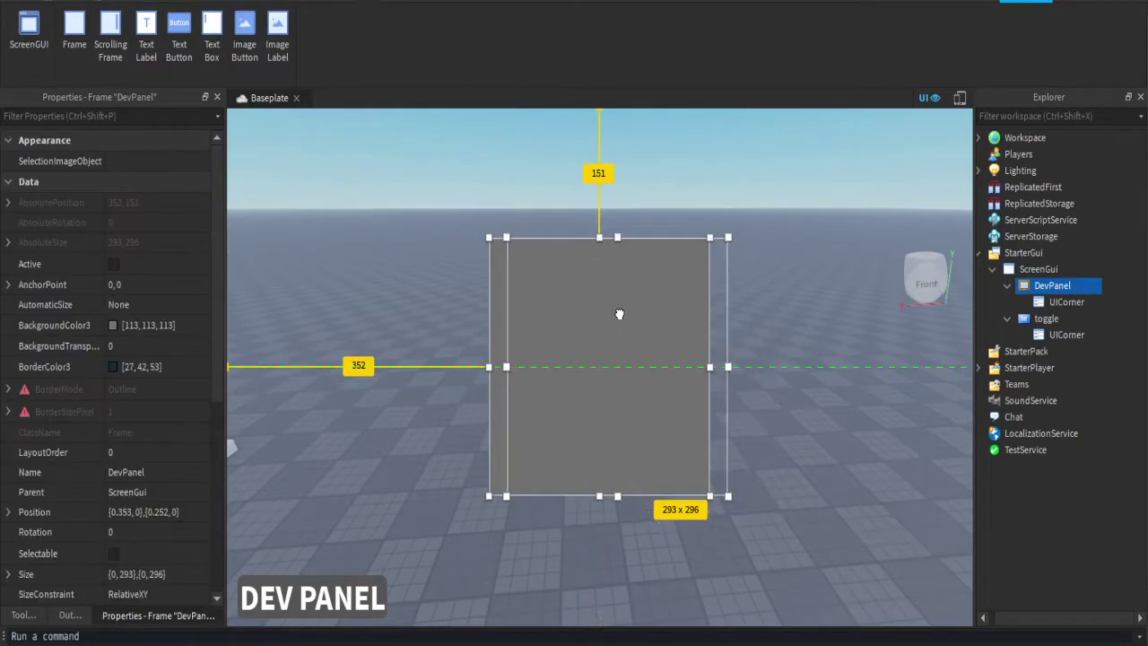
pyautogui.moveTo(617, 310); pyautogui.dragTo(605, 310)
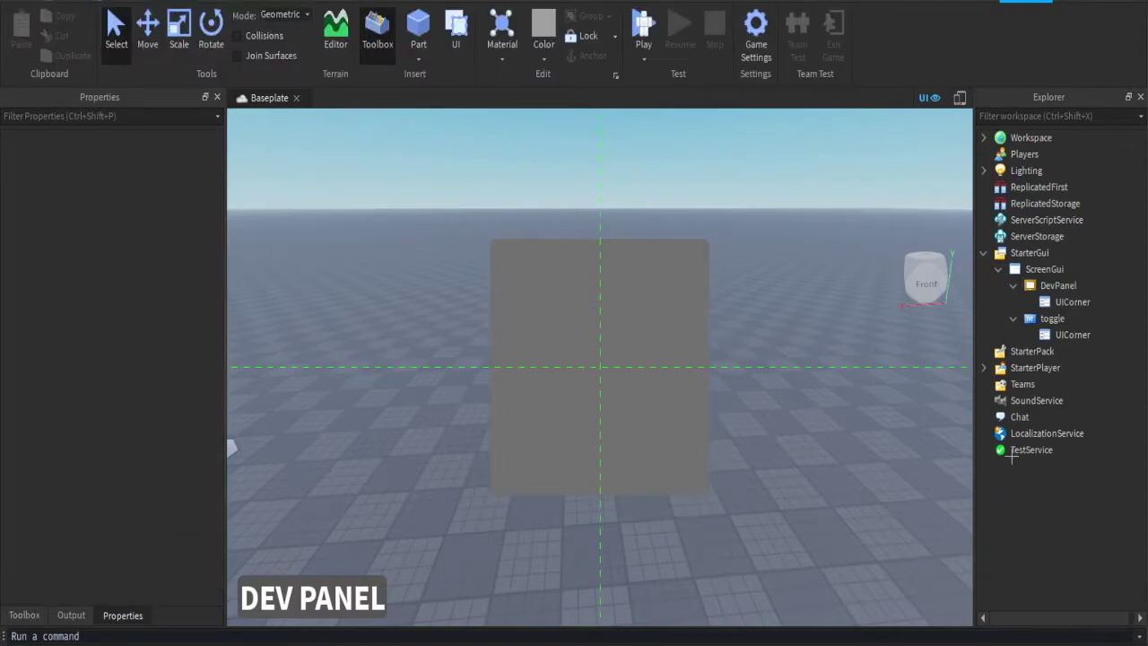
pyautogui.click(1039, 400)
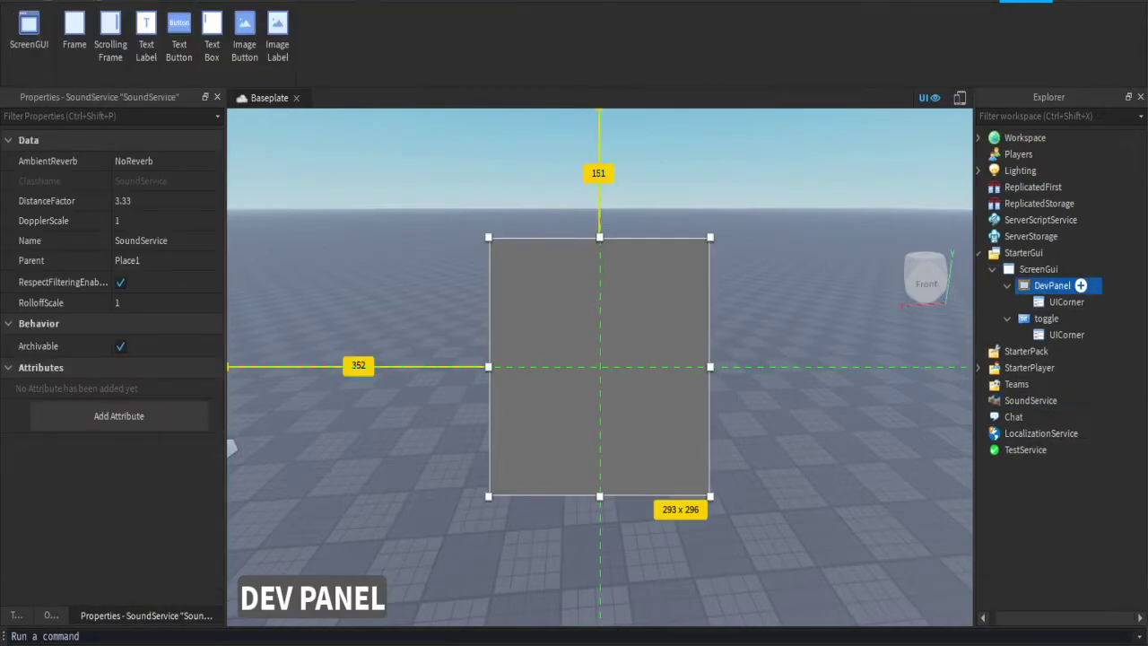
pyautogui.moveTo(587, 300); pyautogui.dragTo(877, 405)
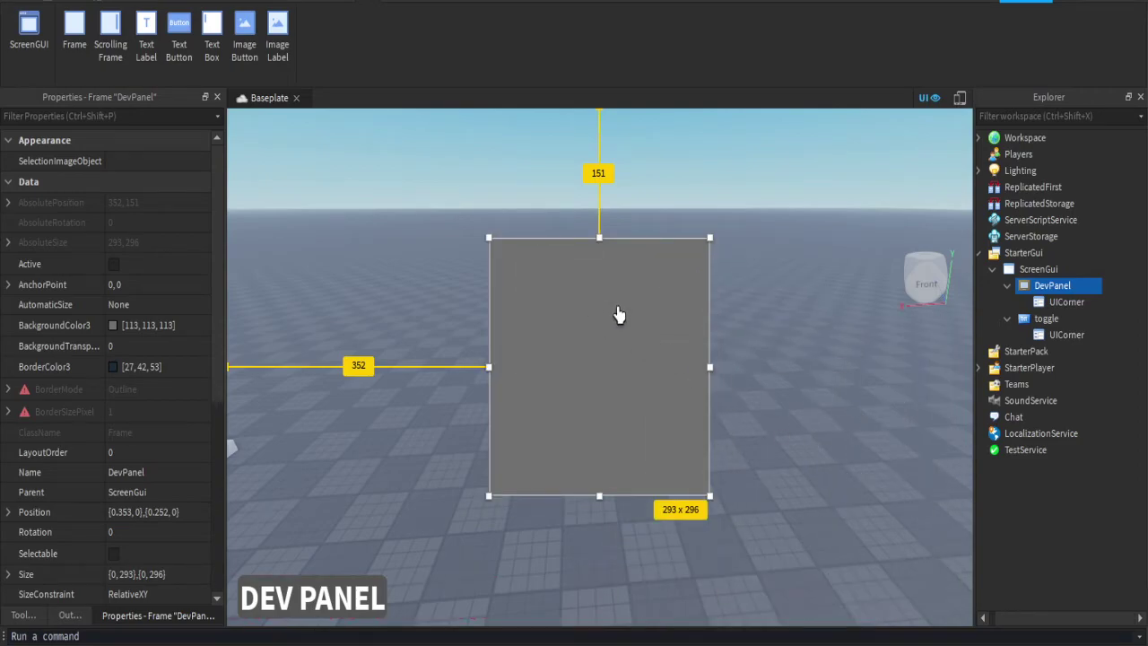
pyautogui.moveTo(612, 301); pyautogui.dragTo(511, 208)
pyautogui.moveTo(665, 350); pyautogui.dragTo(718, 392)
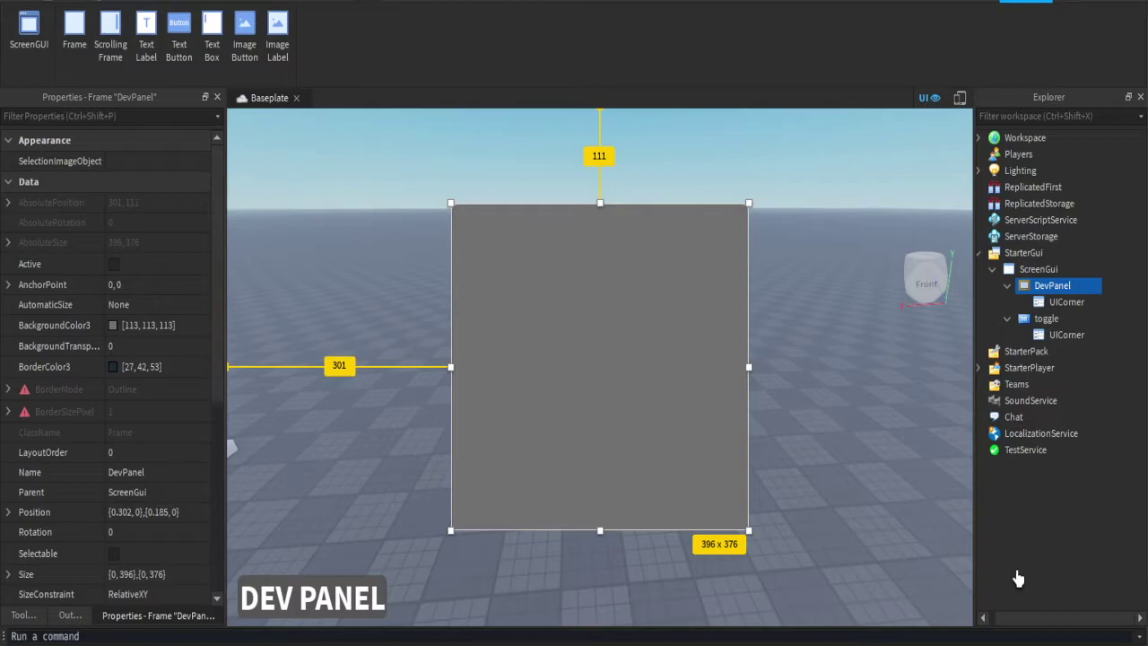
# Insert a LocalScript into the toggle button.
pyautogui.click(1054, 319)
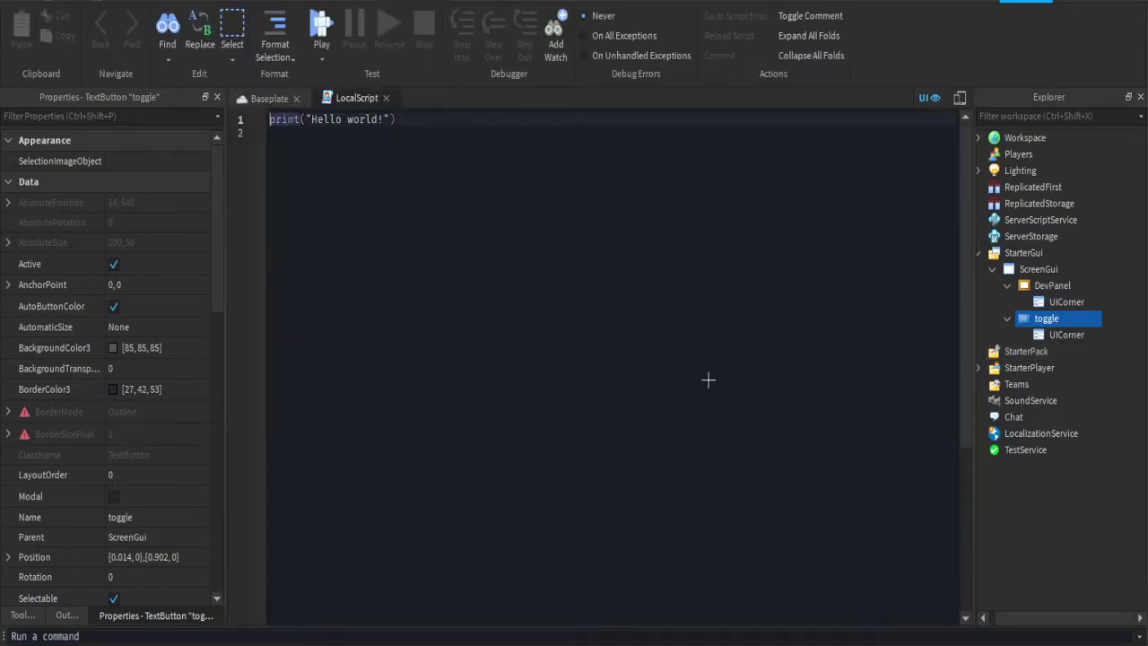
# Replace the LocalScript's default code with an empty function connected to script.Parent.MouseButton1Click.
pyautogui.hotkey('ctrl', 'a')
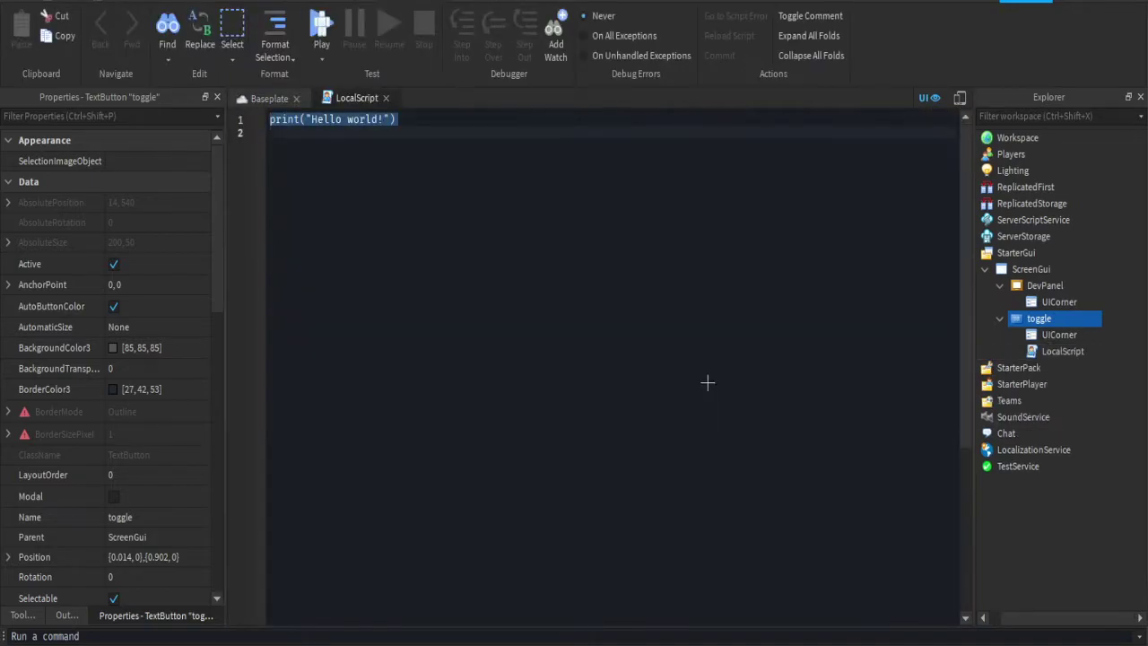
pyautogui.write('script.Parent.MouseButton1Click')
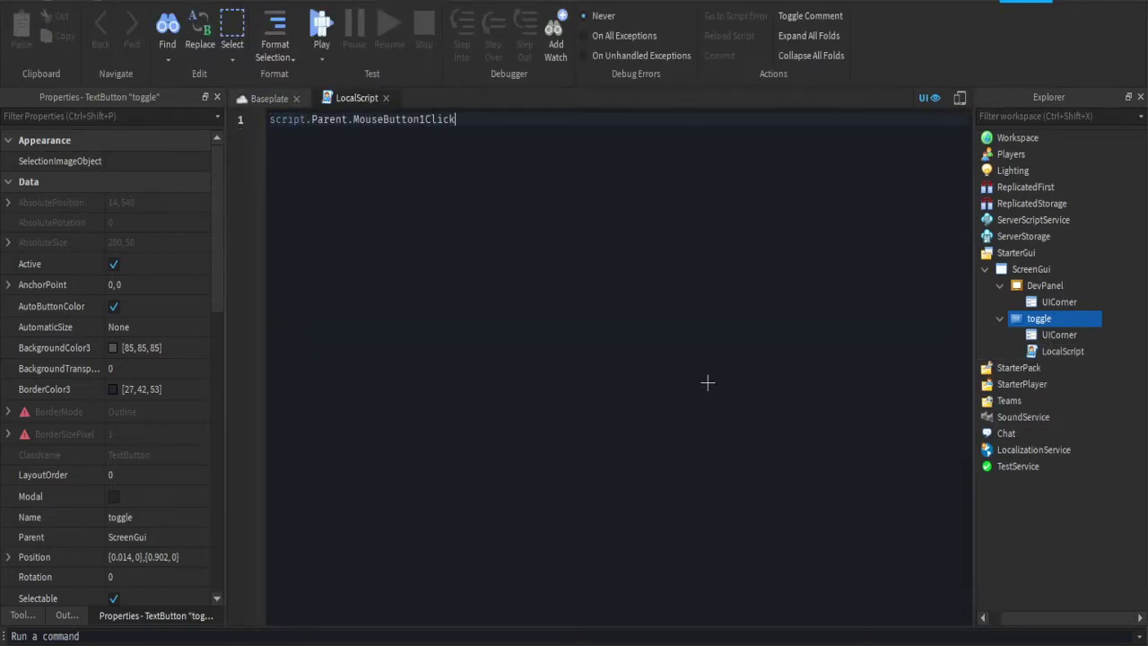
pyautogui.write(':Connect(function(')
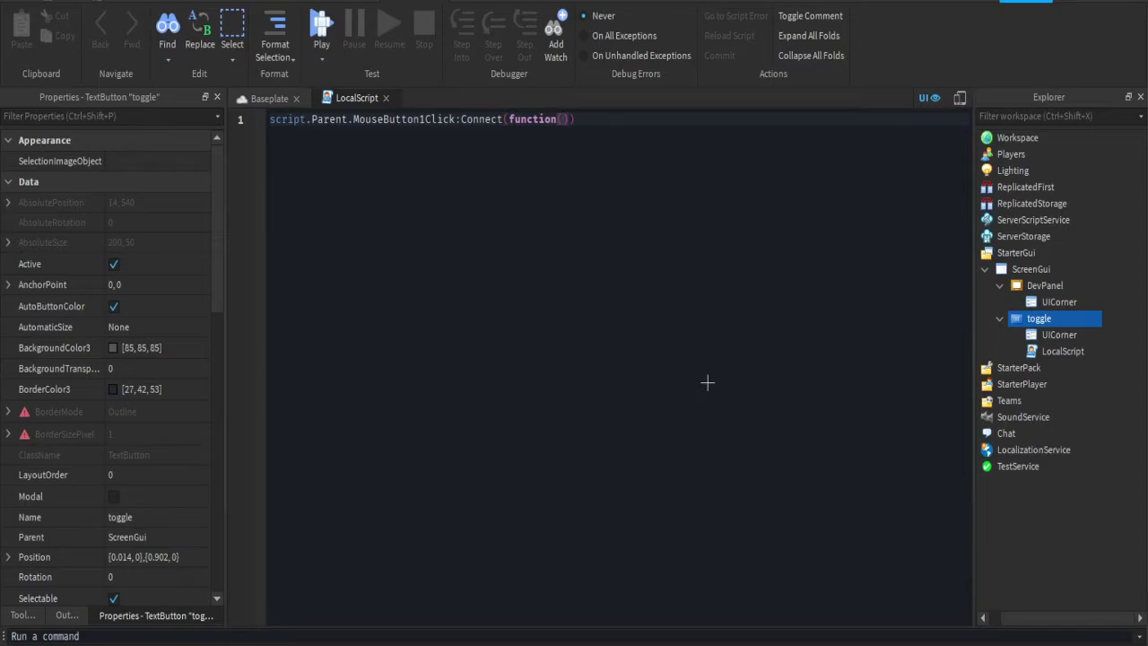
pyautogui.write(')')
pyautogui.press('Return')
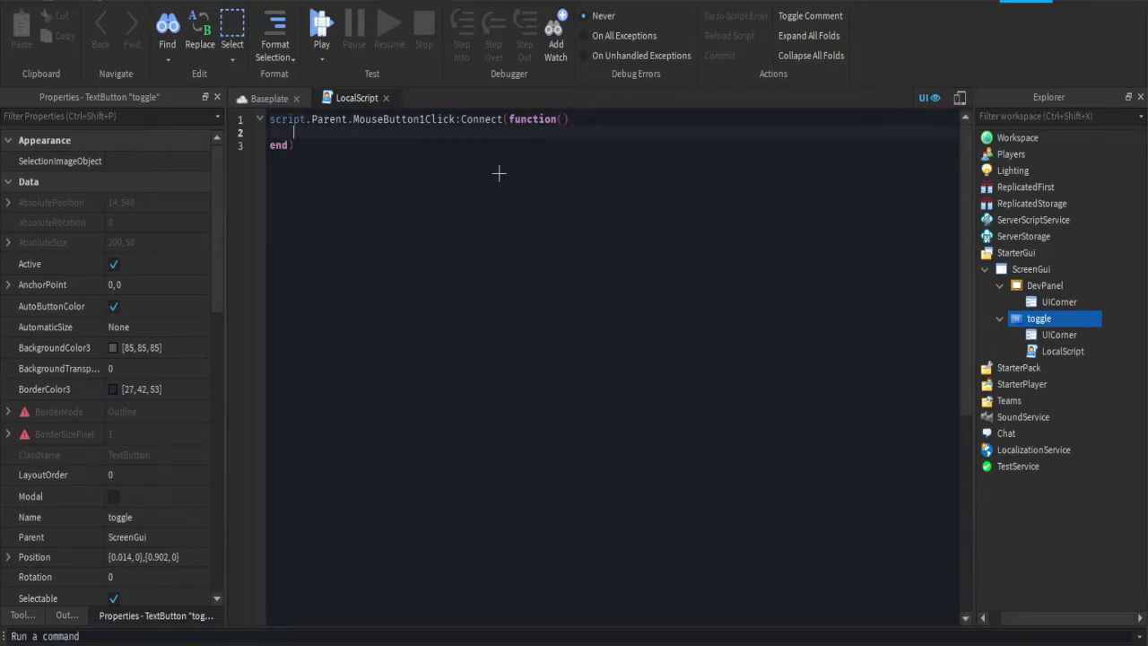
# Make the function set script.Parent.Parent.DevPanel.Visible to not script.Parent.Parent.DevPanel.Visible, and close the script.
pyautogui.write('script.Parent.Parent.DevPanel.Visible')
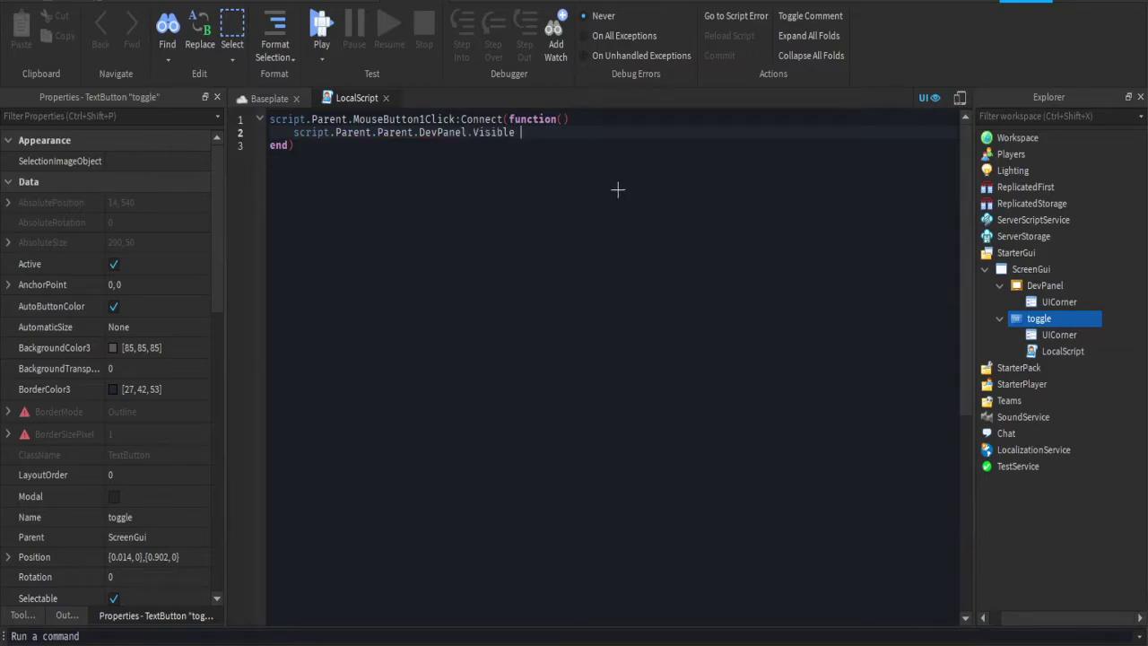
pyautogui.write('Parent.Parent.DevPanel.Visible')
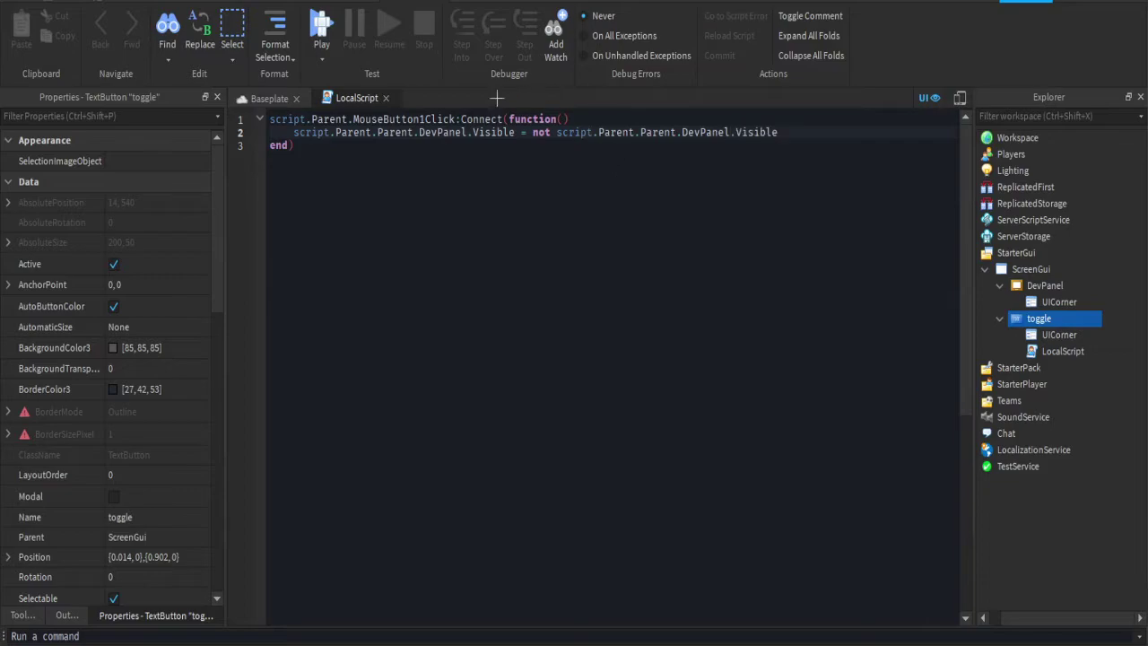
pyautogui.click(385, 98)
# Insert a TextBox into the DevPanel frame and clear its default text.
pyautogui.click(1063, 350)
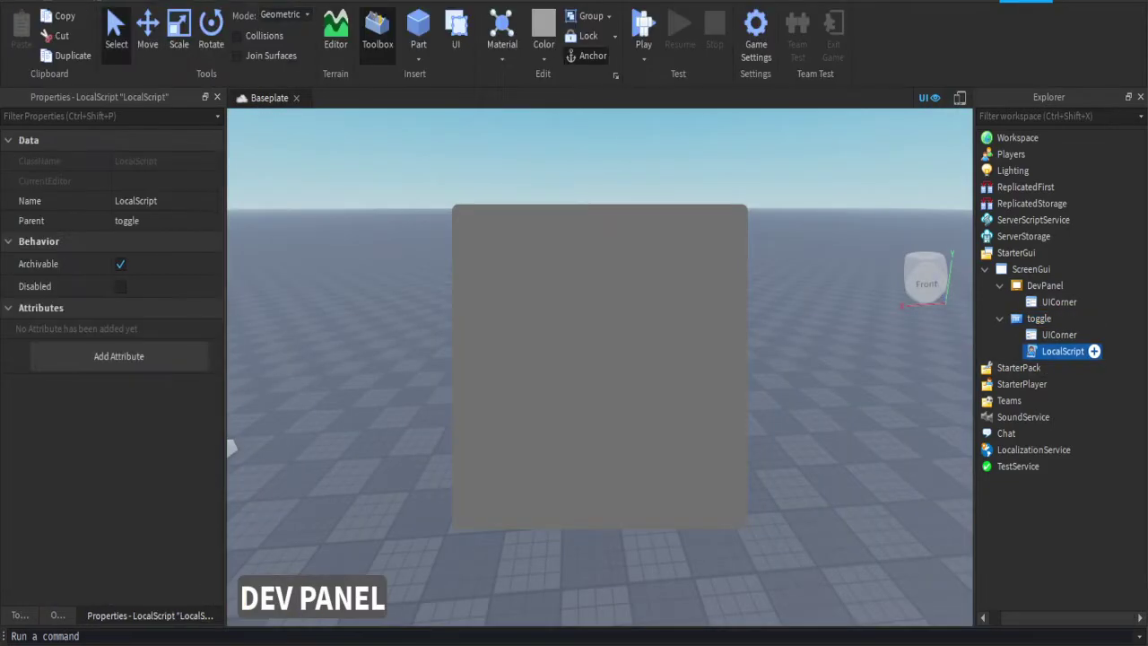
pyautogui.click(1038, 318)
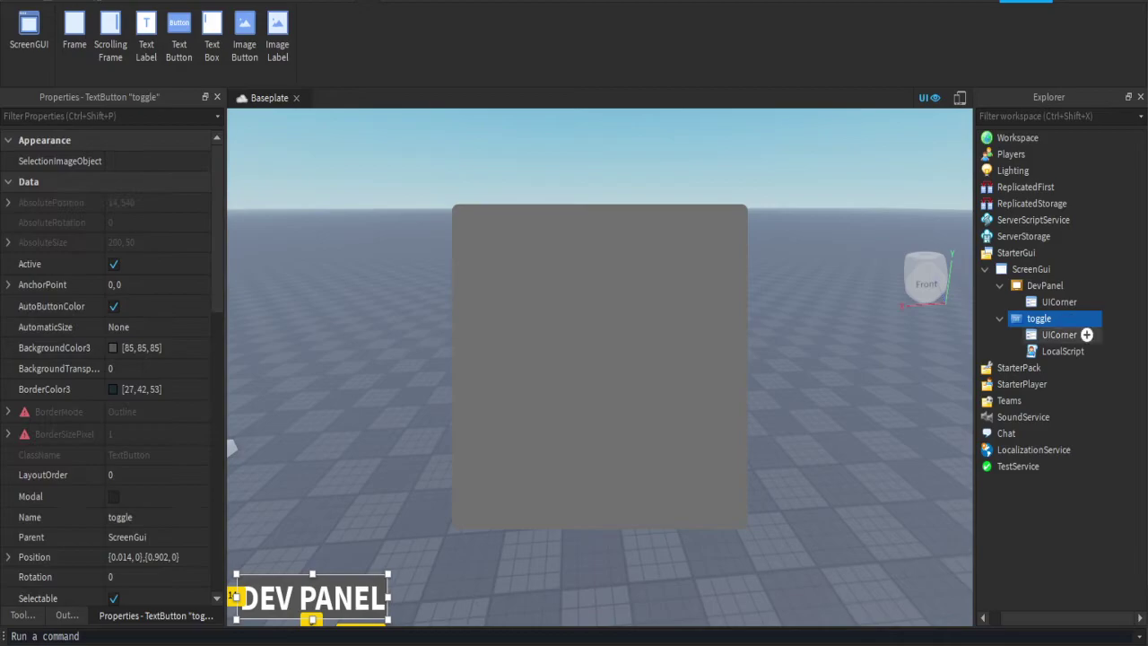
pyautogui.click(1032, 269)
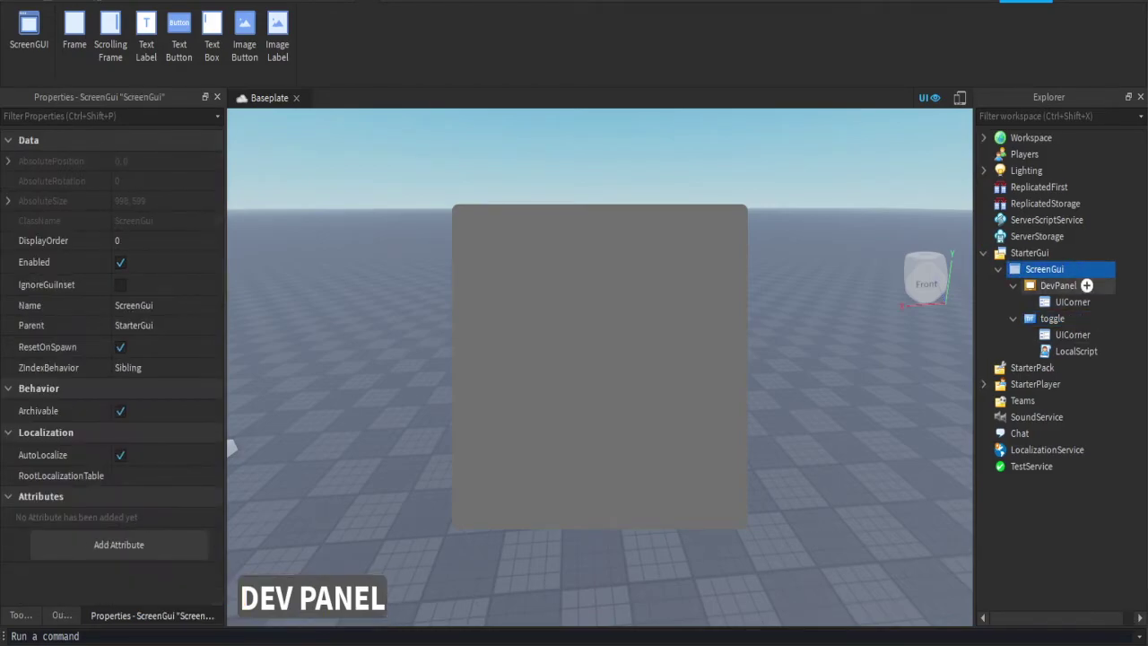
pyautogui.click(1058, 286)
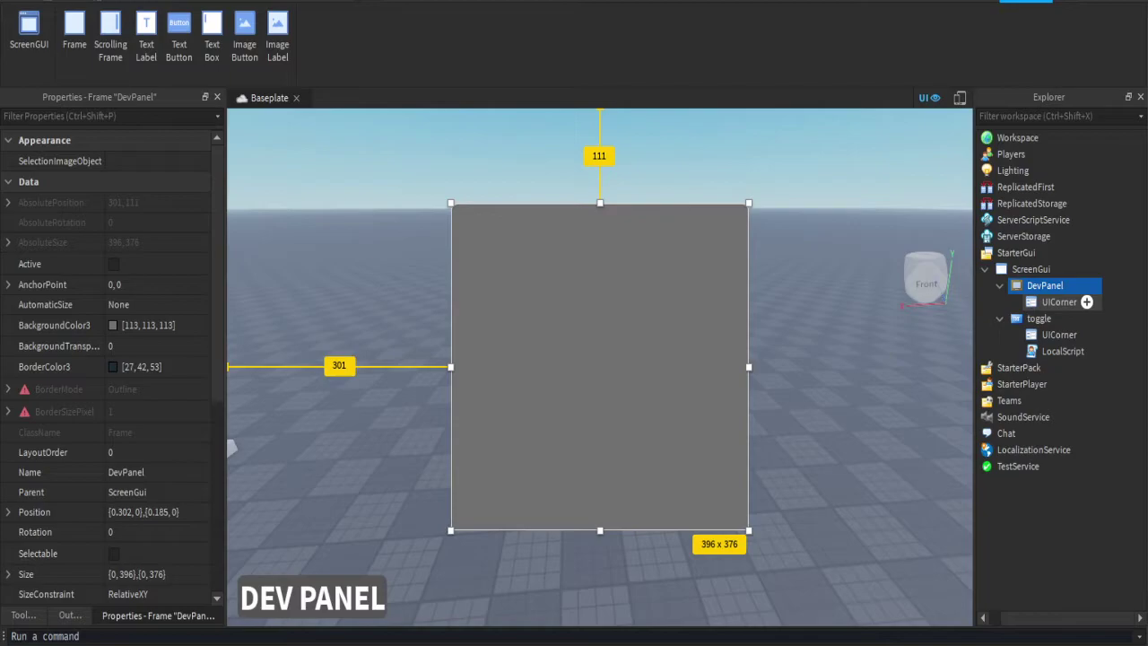
pyautogui.click(880, 337)
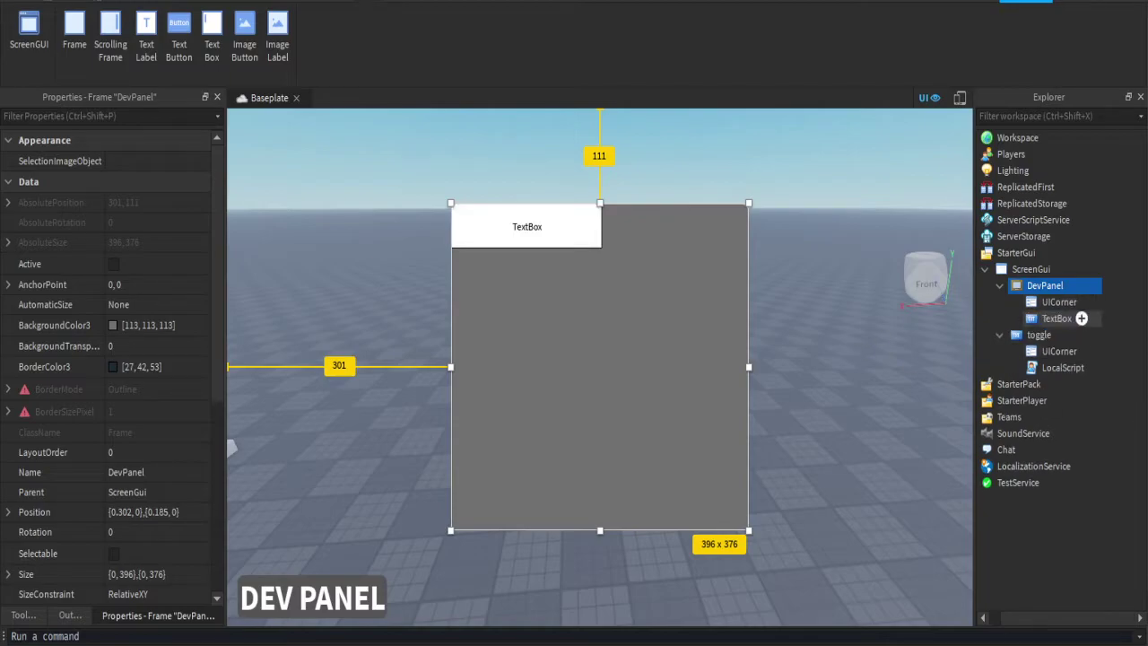
pyautogui.click(1057, 318)
pyautogui.doubleClick(529, 227)
# Set the text box's ZIndex to 2 and enlarge it to about 316 x 85, centred near the panel's upper edge.
pyautogui.scroll(-7, 158, 480)
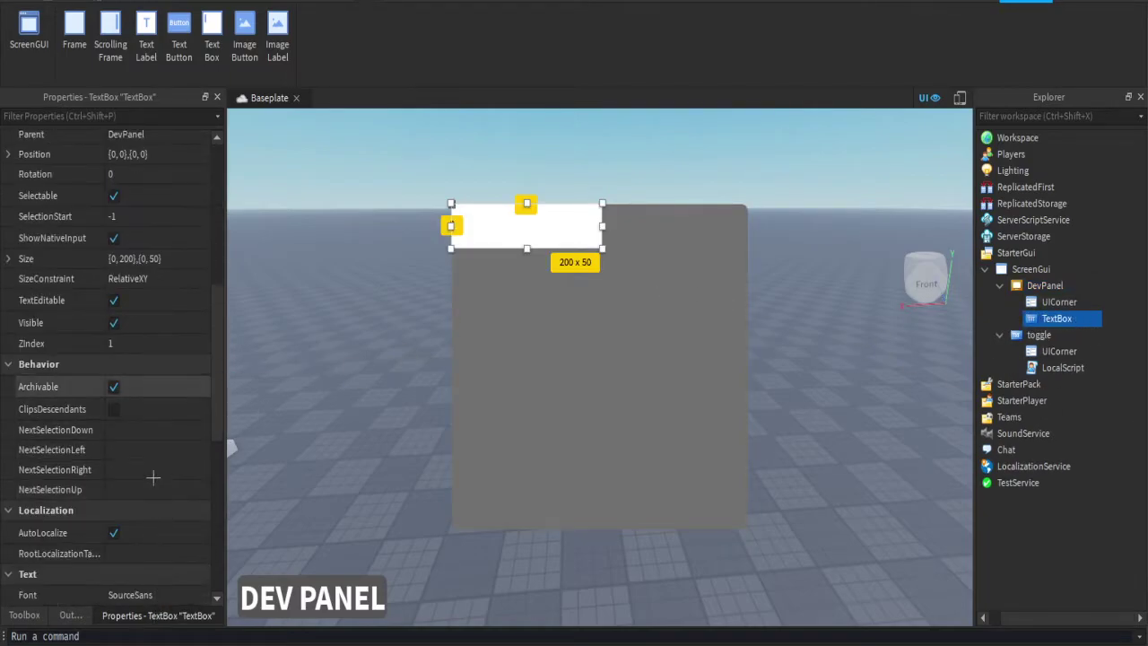
pyautogui.click(151, 343)
pyautogui.write('2')
pyautogui.press('Return')
pyautogui.moveTo(602, 248); pyautogui.dragTo(676, 273)
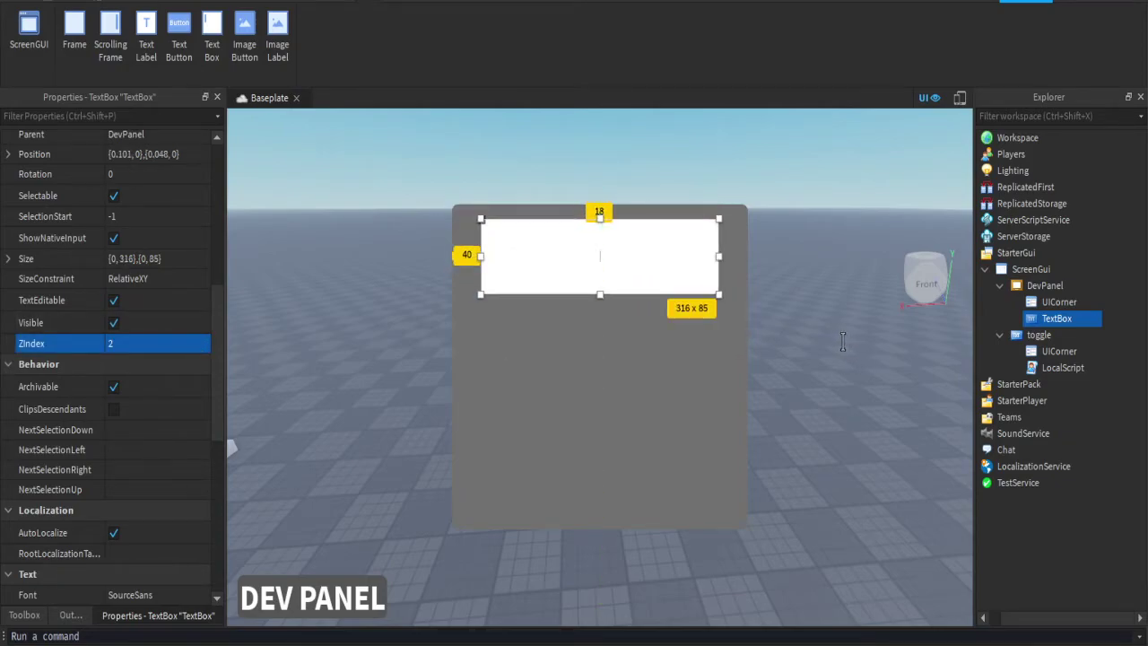
# Enable TextWrapped and TextScaled on the text box.
pyautogui.scroll(-7, 109, 428)
pyautogui.click(113, 510)
pyautogui.click(113, 387)
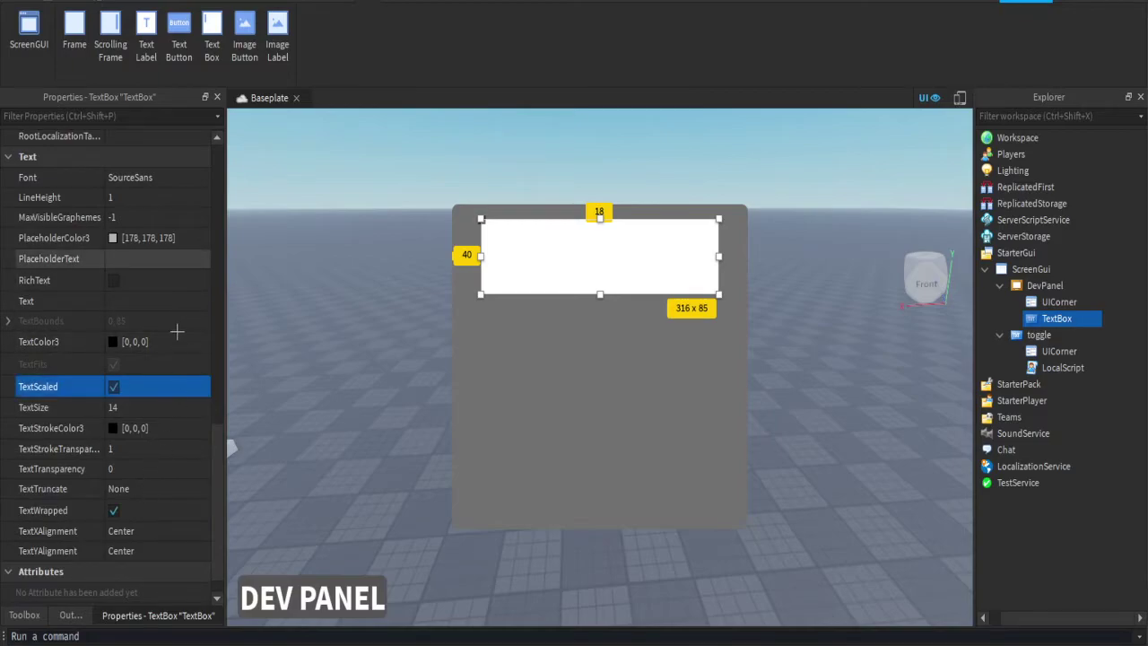
# Set the text box's placeholder text to PLAYER NAME and its font to SourceSansBold.
pyautogui.click(144, 258)
pyautogui.write('PLAYER NAME')
pyautogui.press('Return')
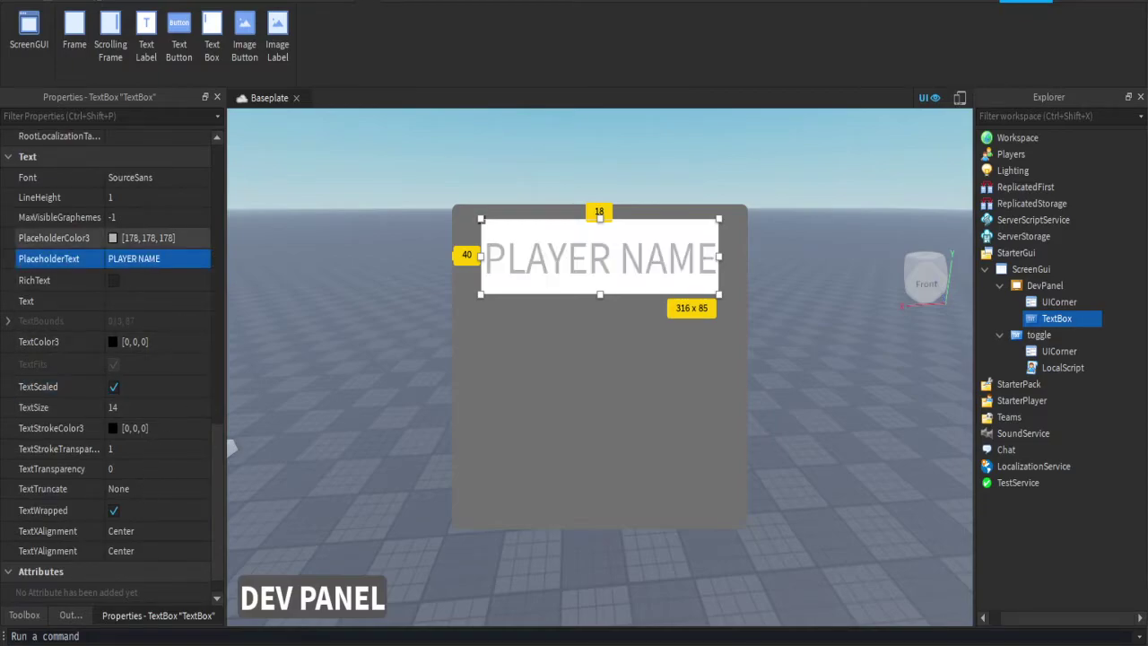
pyautogui.click(168, 177)
pyautogui.click(171, 357)
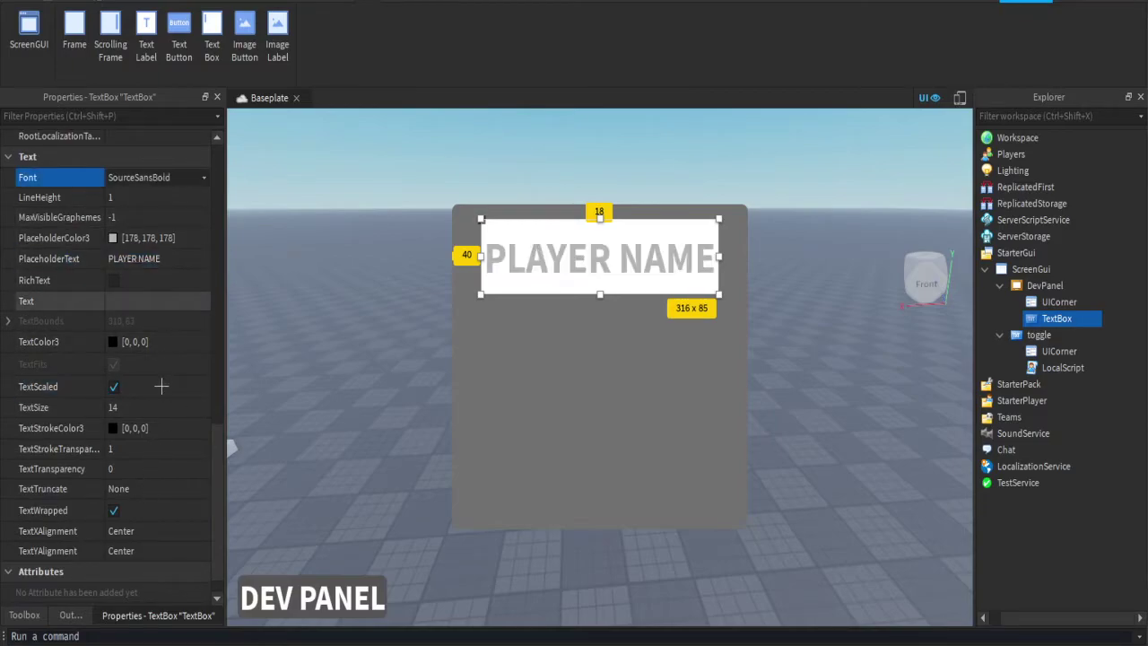
# Add a UICorner to the PLAYER NAME text box to round its corners.
pyautogui.scroll(1, 178, 340)
pyautogui.click(1081, 319)
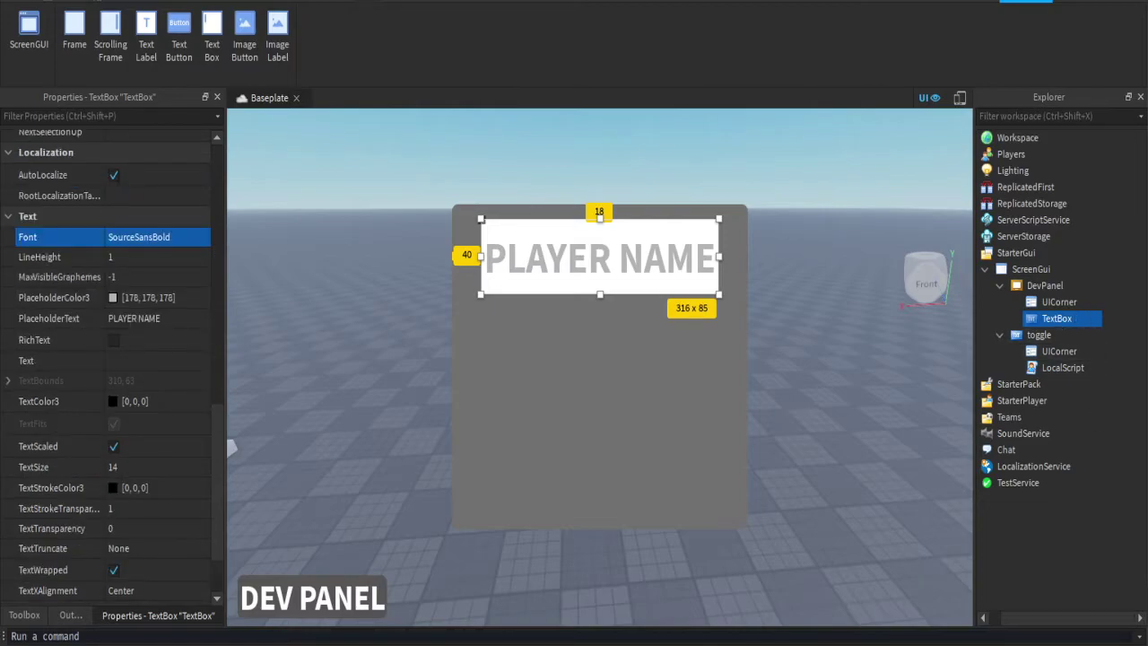
pyautogui.click(1076, 335)
pyautogui.click(1066, 334)
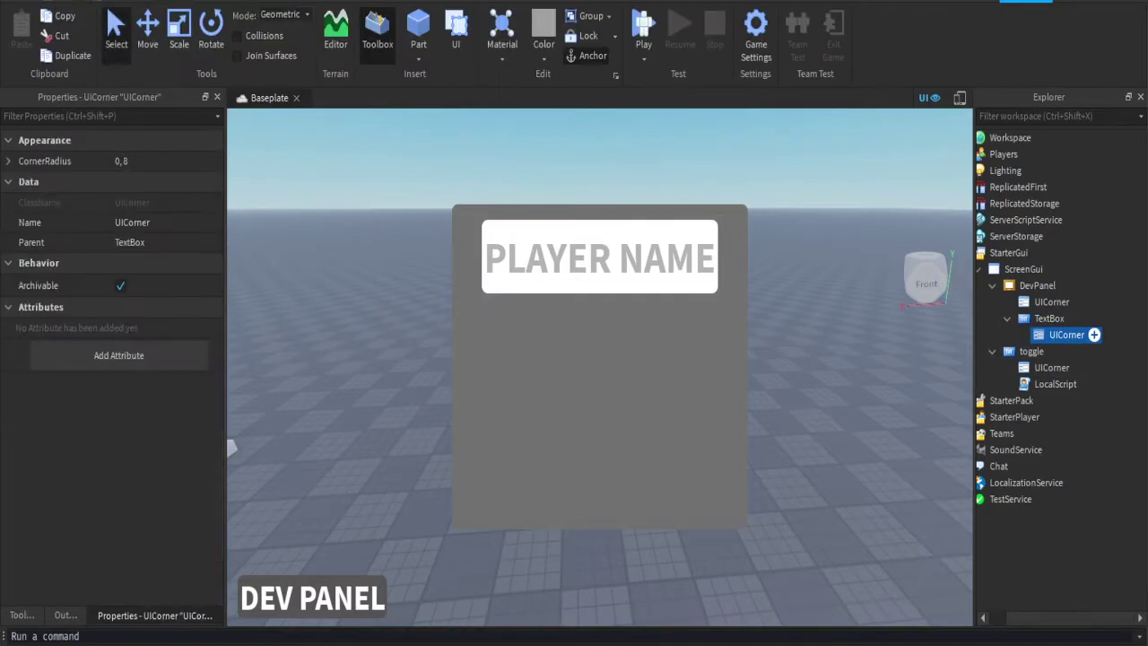
# Rename the PLAYER NAME text box as name.
pyautogui.click(1049, 318)
pyautogui.press('a')
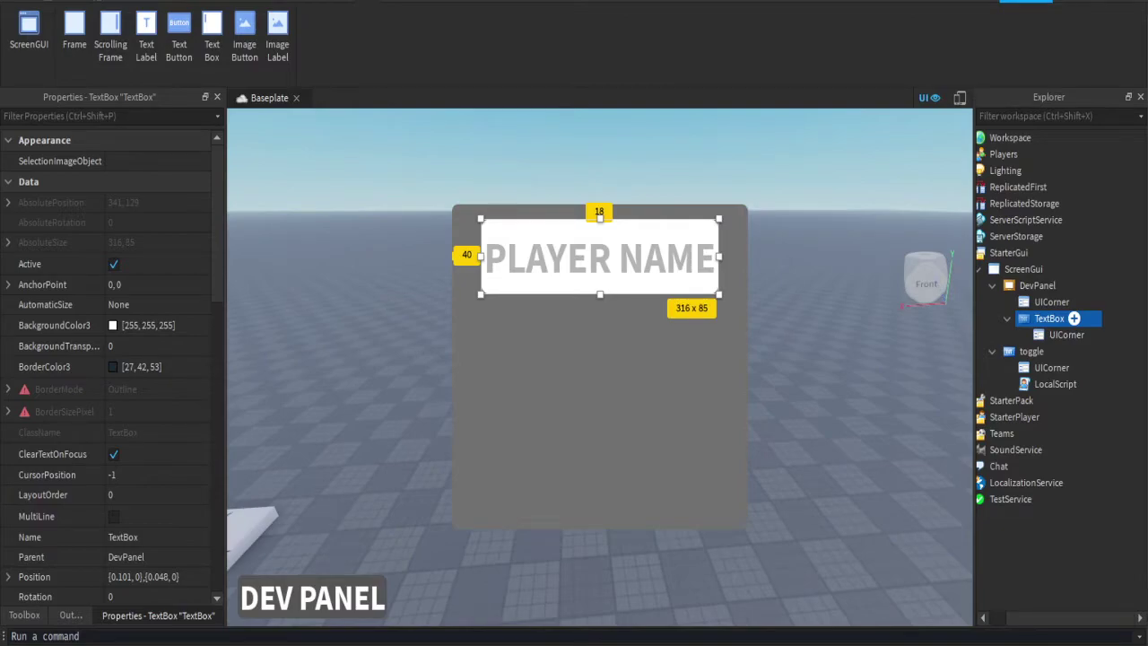
pyautogui.press('F2')
pyautogui.write('name')
pyautogui.press('Return')
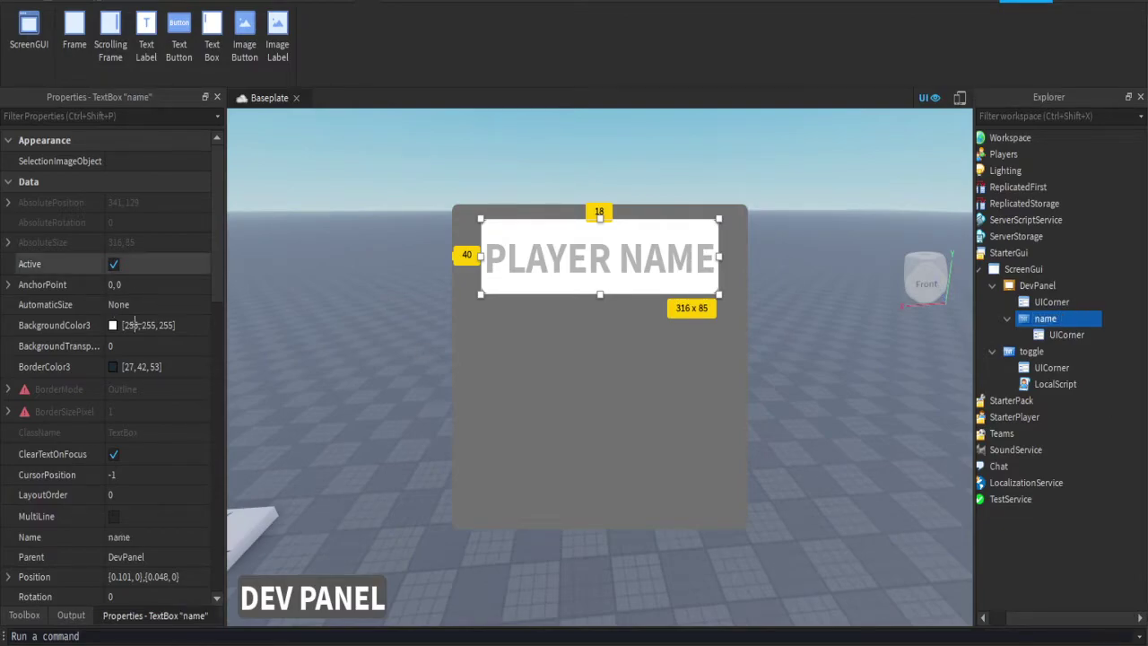
# Change the name text box's background colour to dark grey [72, 72, 72].
pyautogui.click(113, 326)
pyautogui.moveTo(936, 381); pyautogui.dragTo(935, 386)
pyautogui.scroll(-15, 162, 482)
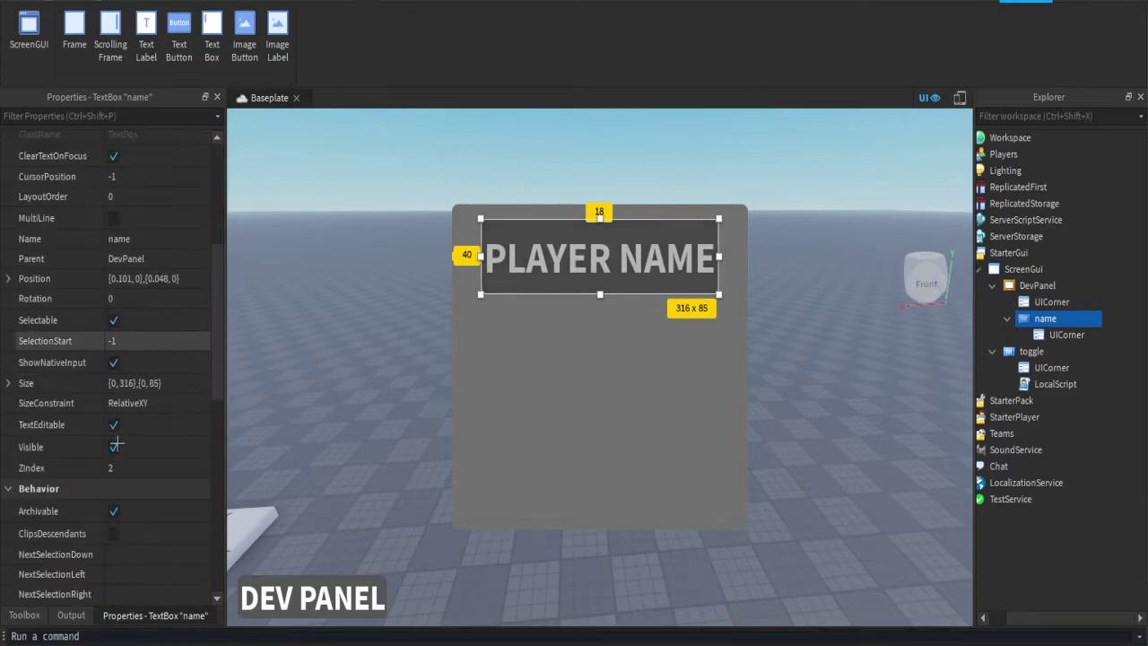
pyautogui.click(460, 592)
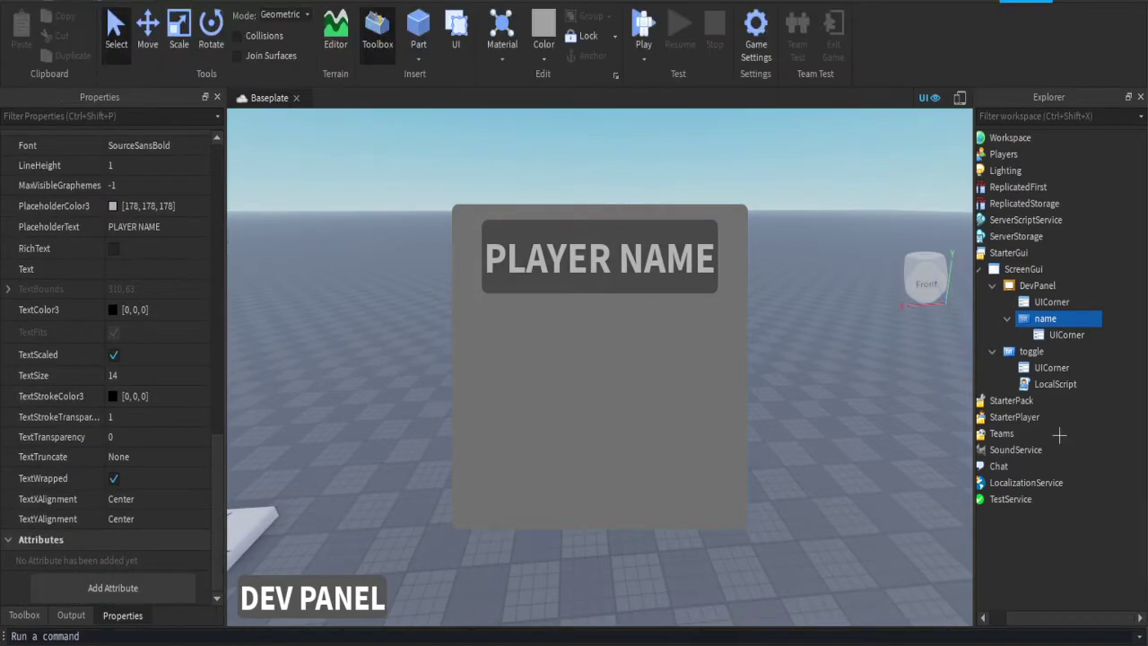
# Duplicate the name text box and place the copy directly beneath it, about 116 px from the panel's upper edge.
pyautogui.click(1060, 319)
pyautogui.hotkey('ctrl', 'd')
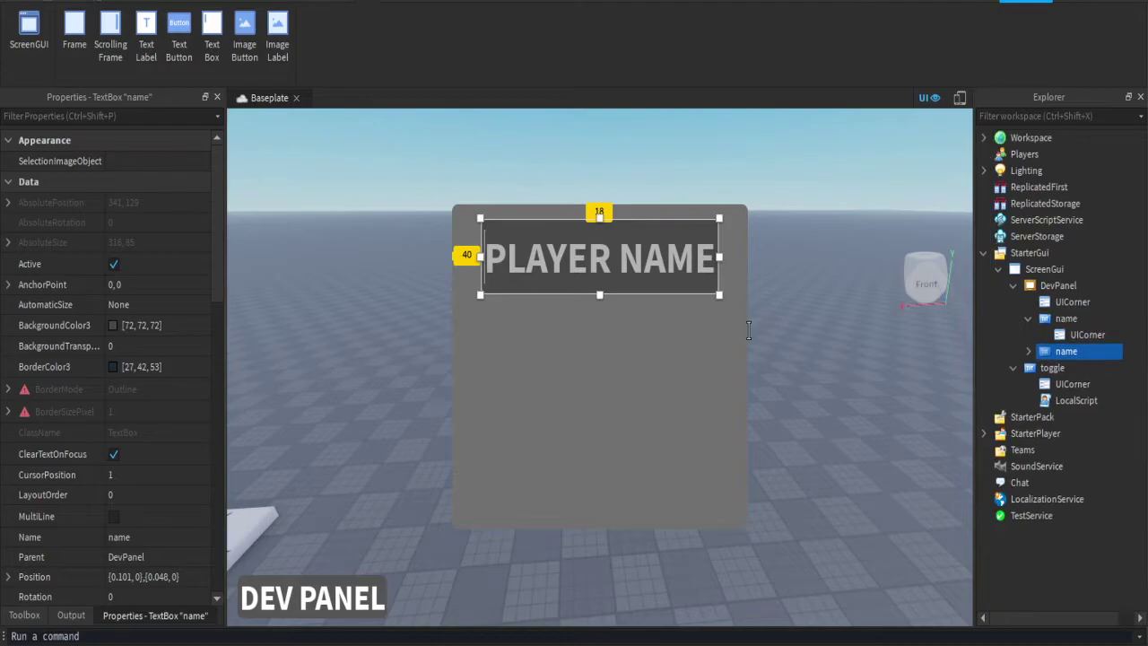
pyautogui.moveTo(713, 278); pyautogui.dragTo(745, 435)
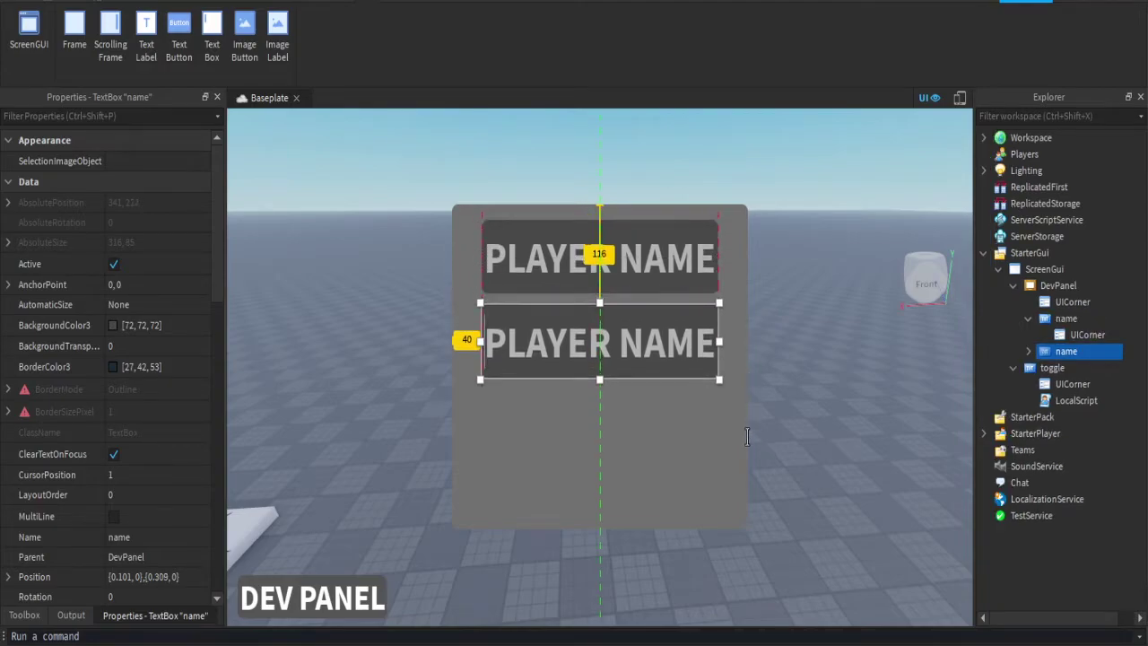
# Set the duplicated text box's placeholder text to REASON and rename the box as reason.
pyautogui.scroll(-10, 166, 490)
pyautogui.scroll(-3, 166, 490)
pyautogui.click(143, 443)
pyautogui.write('R')
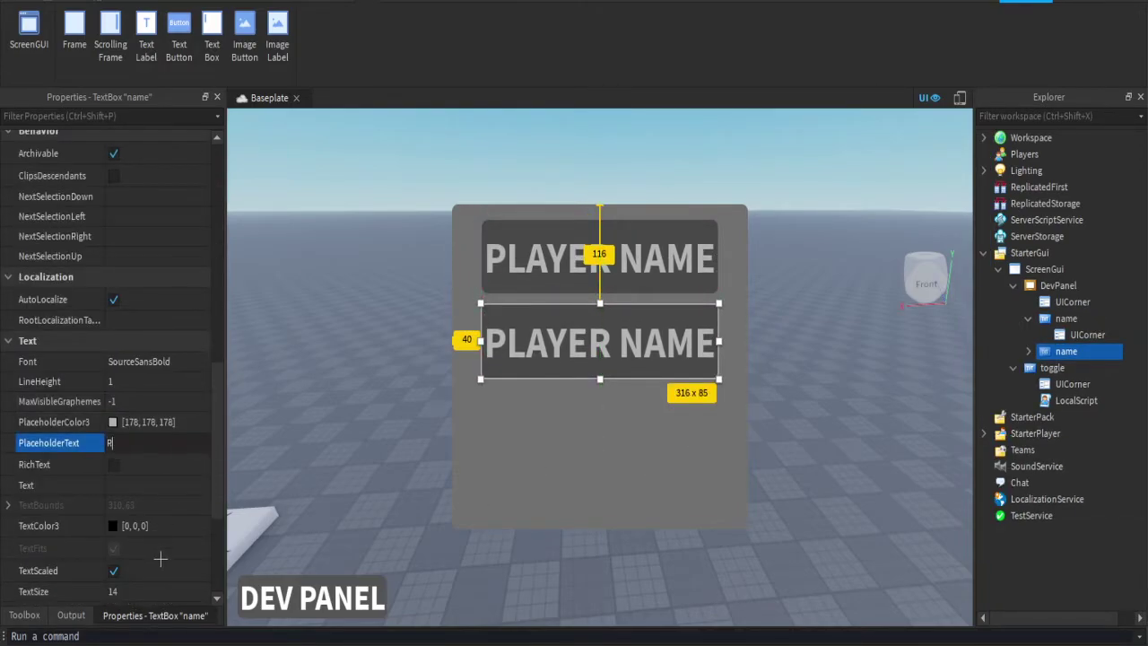
pyautogui.write('EASON')
pyautogui.press('Return')
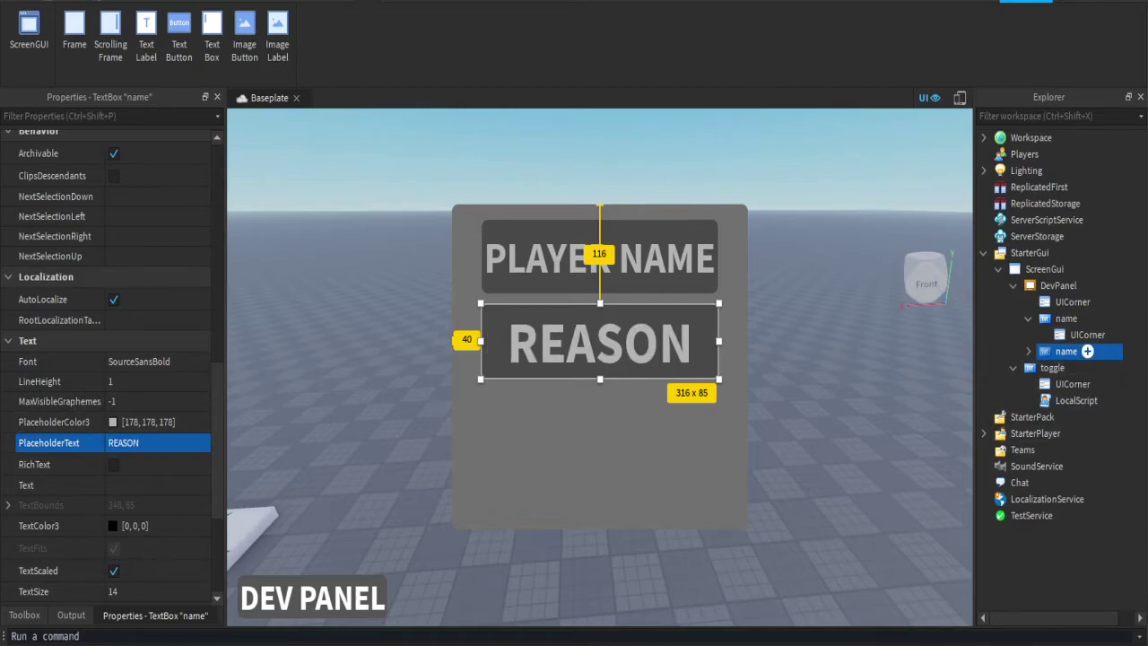
pyautogui.doubleClick(1088, 351)
pyautogui.write('reason')
pyautogui.press('Return')
# Insert a TextButton into the DevPanel frame and place it centred below the REASON box.
pyautogui.click(1059, 285)
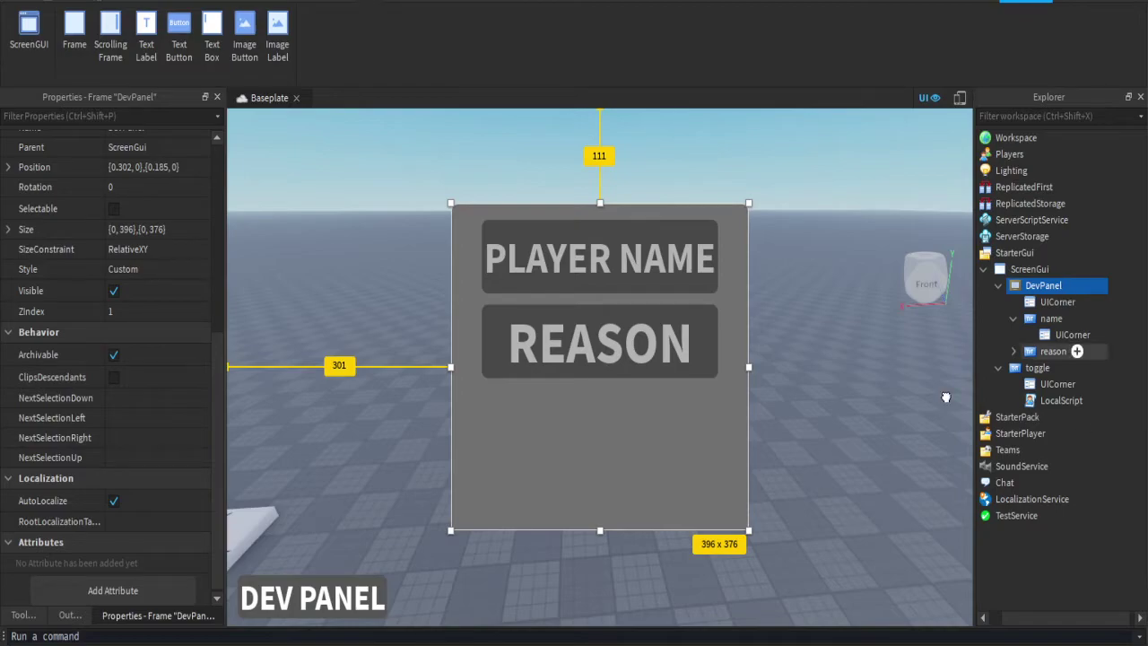
pyautogui.click(179, 36)
pyautogui.moveTo(556, 235); pyautogui.dragTo(626, 458)
# Move the REASON and PLAYER NAME boxes down slightly to even out their spacing above the button.
pyautogui.click(625, 346)
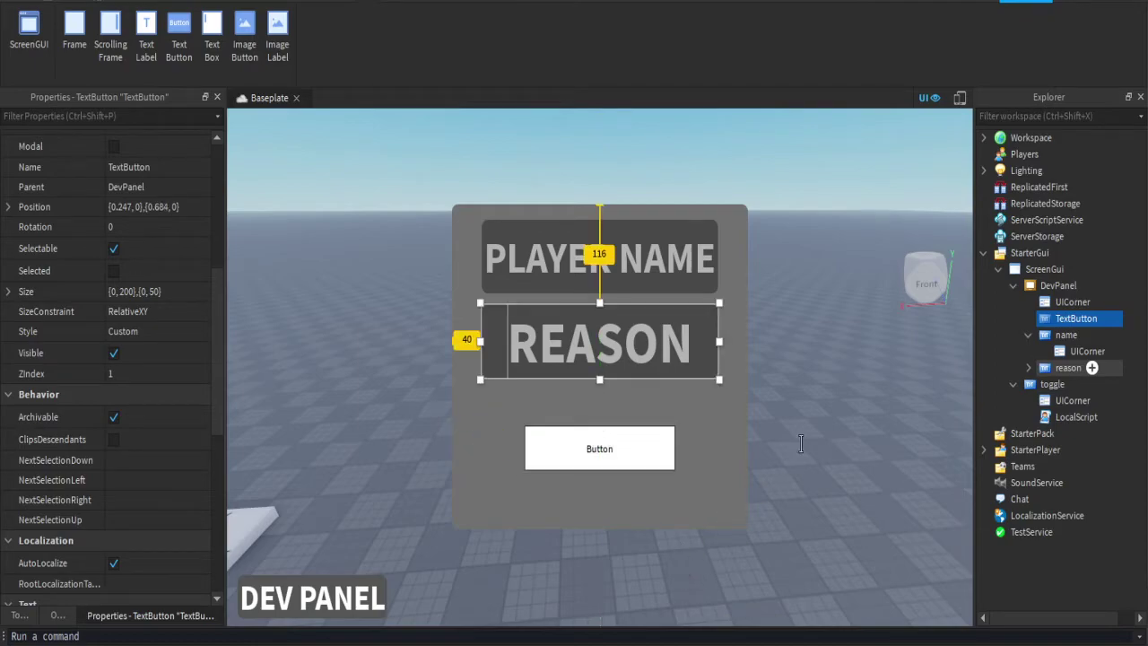
pyautogui.moveTo(625, 346); pyautogui.dragTo(626, 376)
pyautogui.moveTo(637, 258); pyautogui.dragTo(638, 285)
# Rename the new text button in DevPanel as kick.
pyautogui.click(1071, 400)
pyautogui.click(1058, 434)
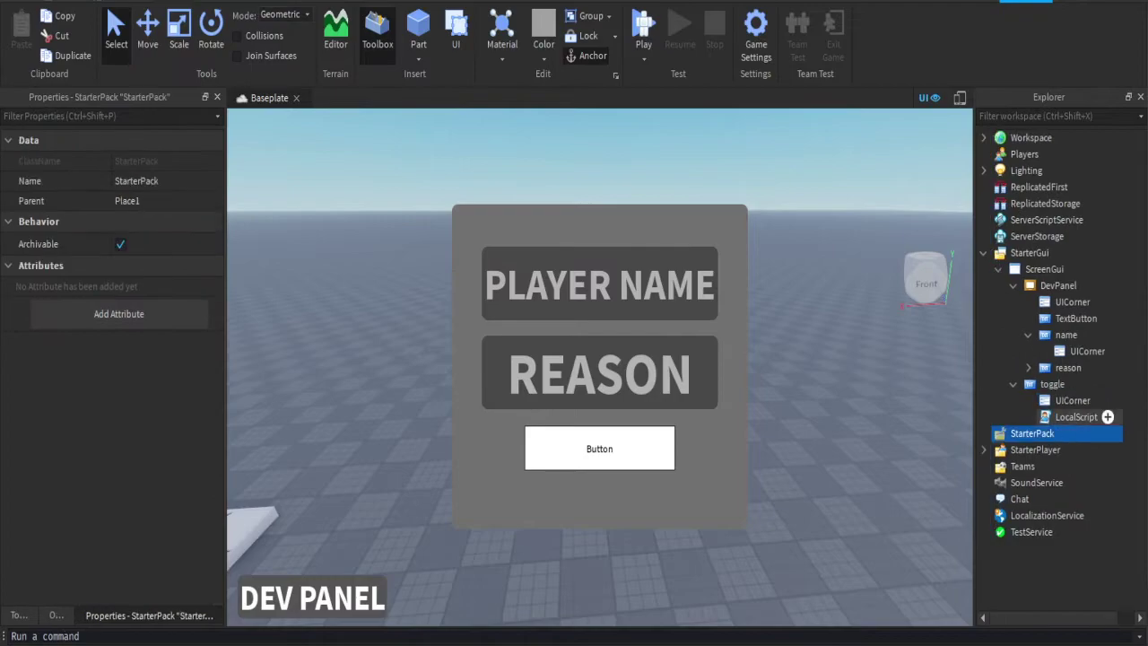
pyautogui.click(1059, 384)
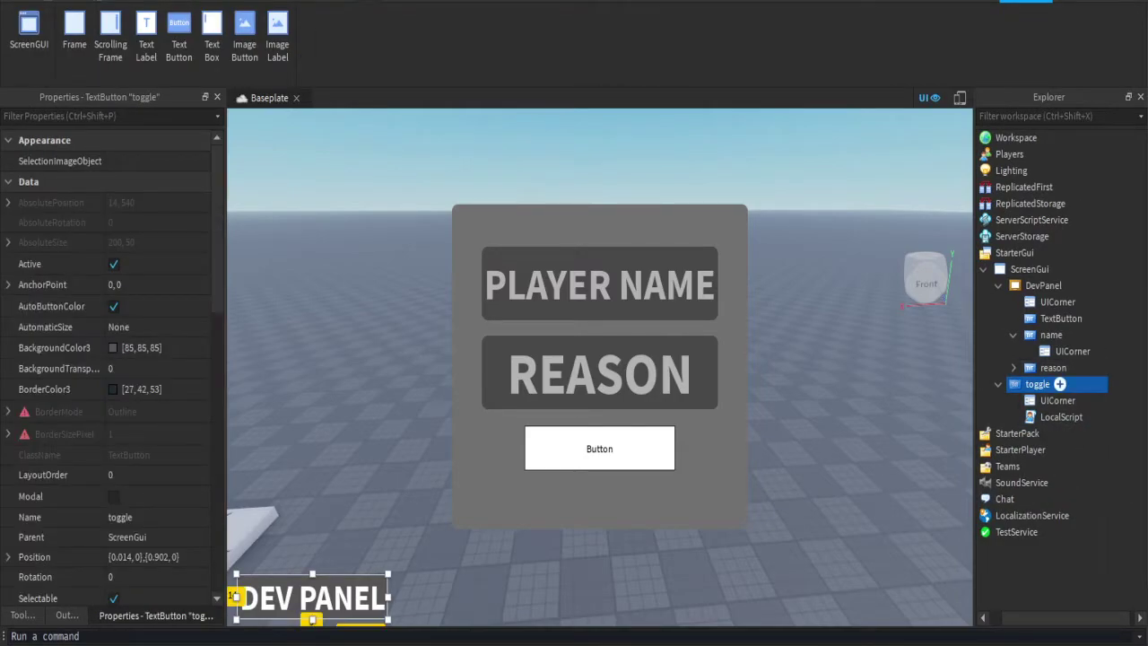
pyautogui.click(1061, 318)
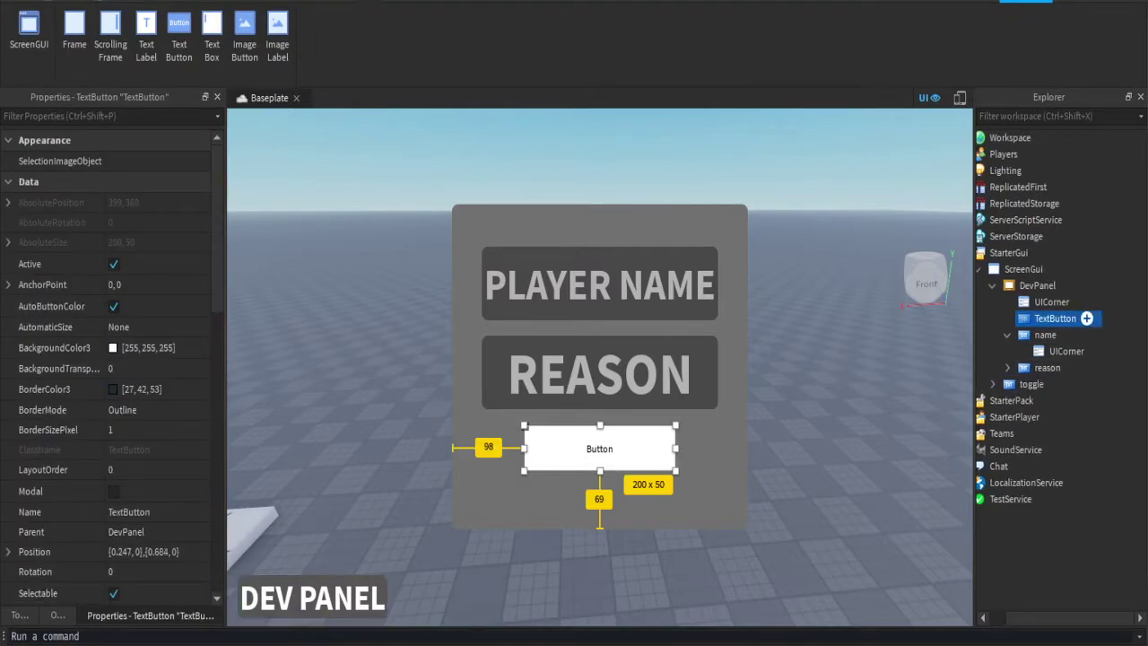
pyautogui.press('F2')
pyautogui.write('kick')
pyautogui.press('Return')
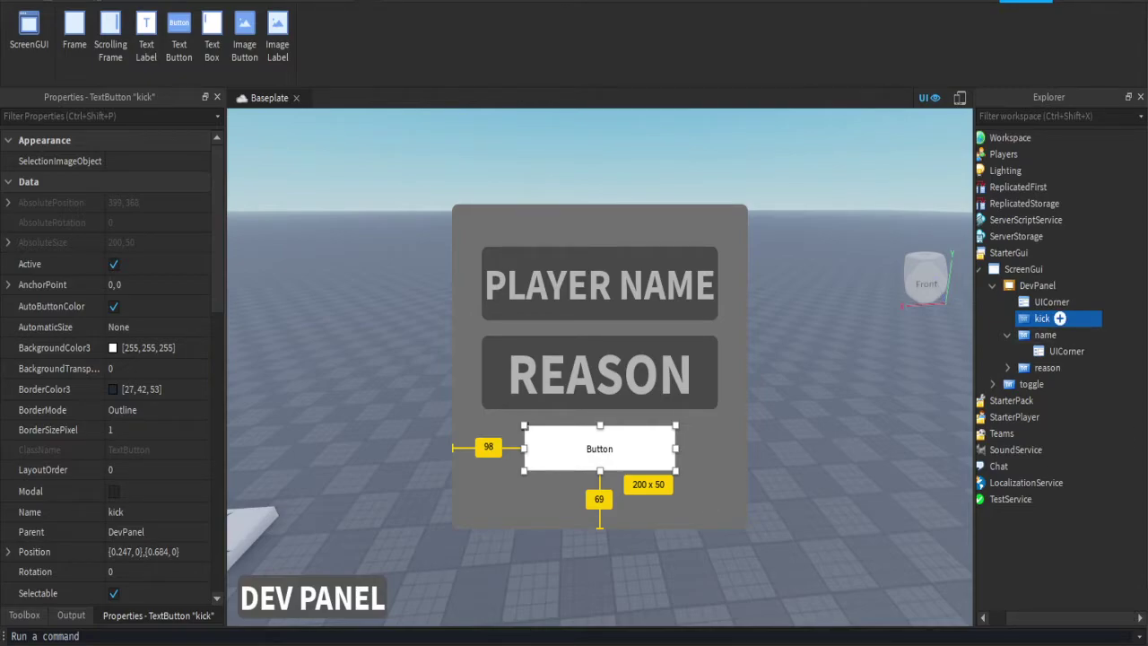
# Add a UICorner to the kick button and set its background colour to [139, 139, 139].
pyautogui.hotkey('ctrl', 'shift', 'v')
pyautogui.scroll(-2, 196, 421)
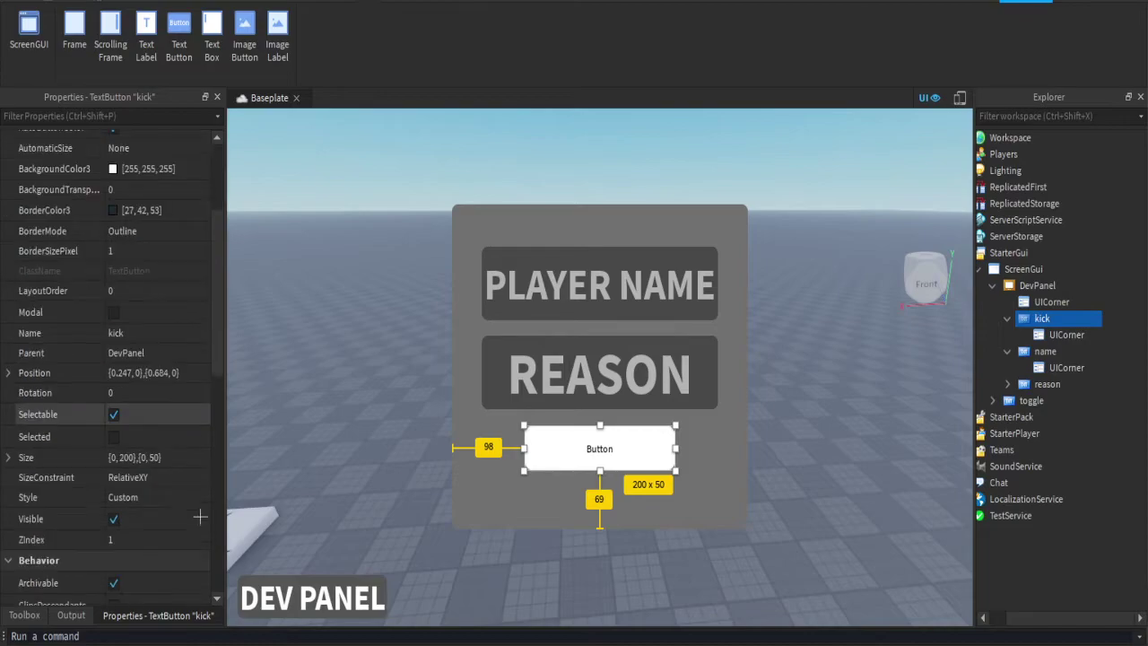
pyautogui.click(115, 169)
pyautogui.write('[139, 139, 139]')
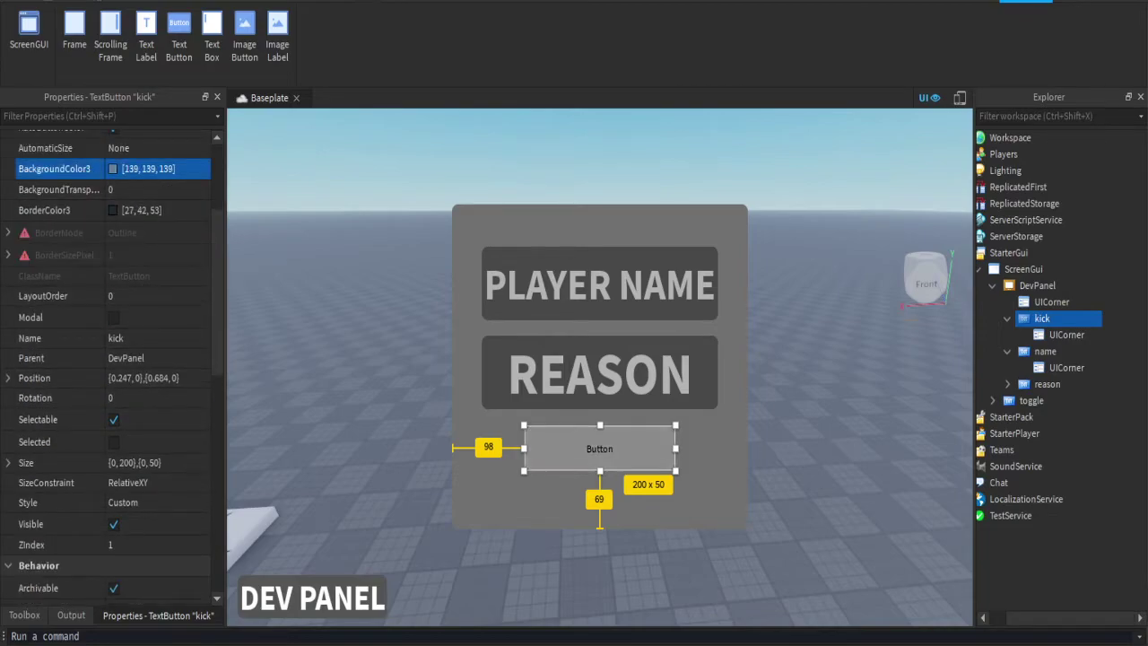
pyautogui.scroll(-8, 156, 512)
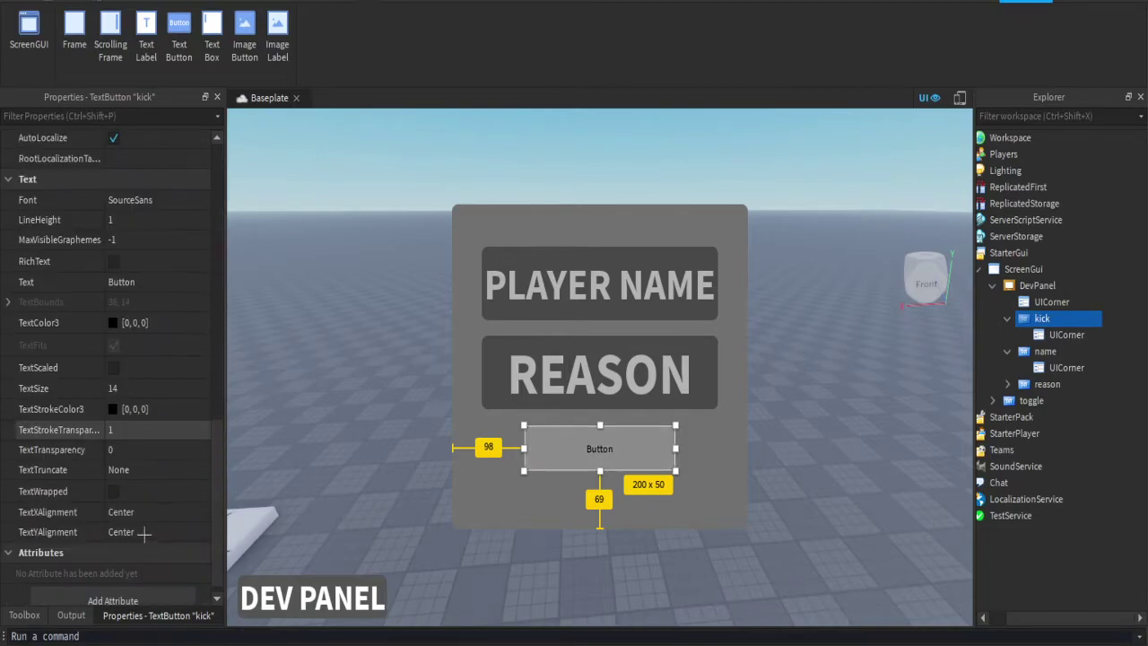
# Turn on scaled text for the kick button and set its text to KICK.
pyautogui.click(167, 368)
pyautogui.click(169, 283)
pyautogui.write('KICK')
pyautogui.press('Return')
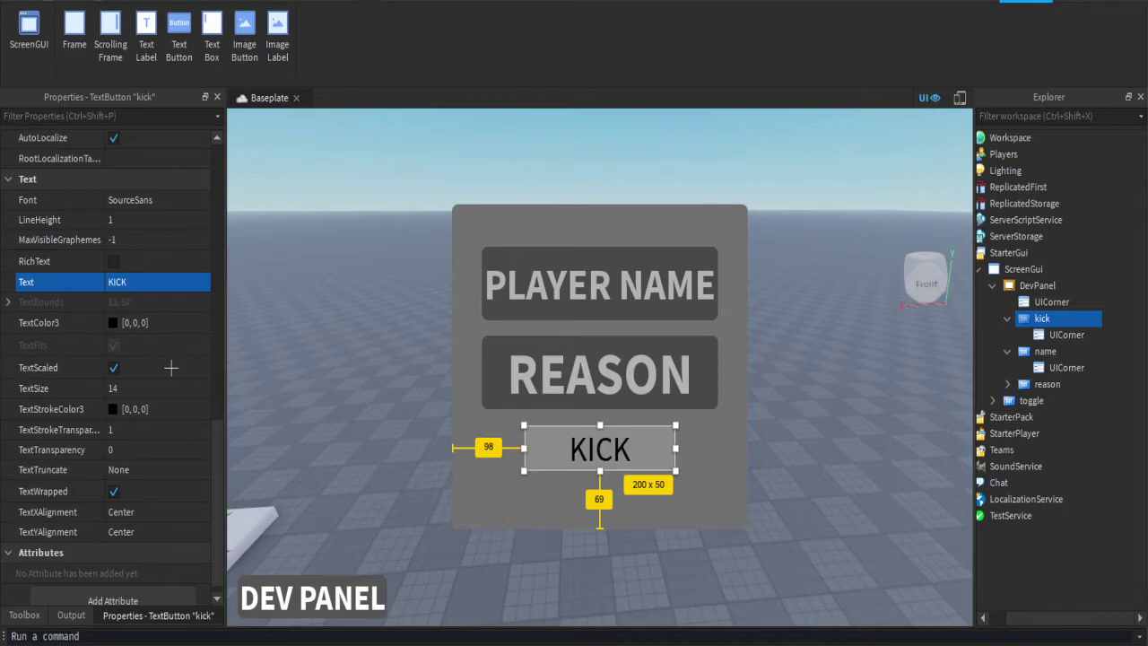
# Set the kick button's font to SourceSansBold and its text colour to [255, 255, 255].
pyautogui.click(60, 199)
pyautogui.click(182, 199)
pyautogui.click(183, 294)
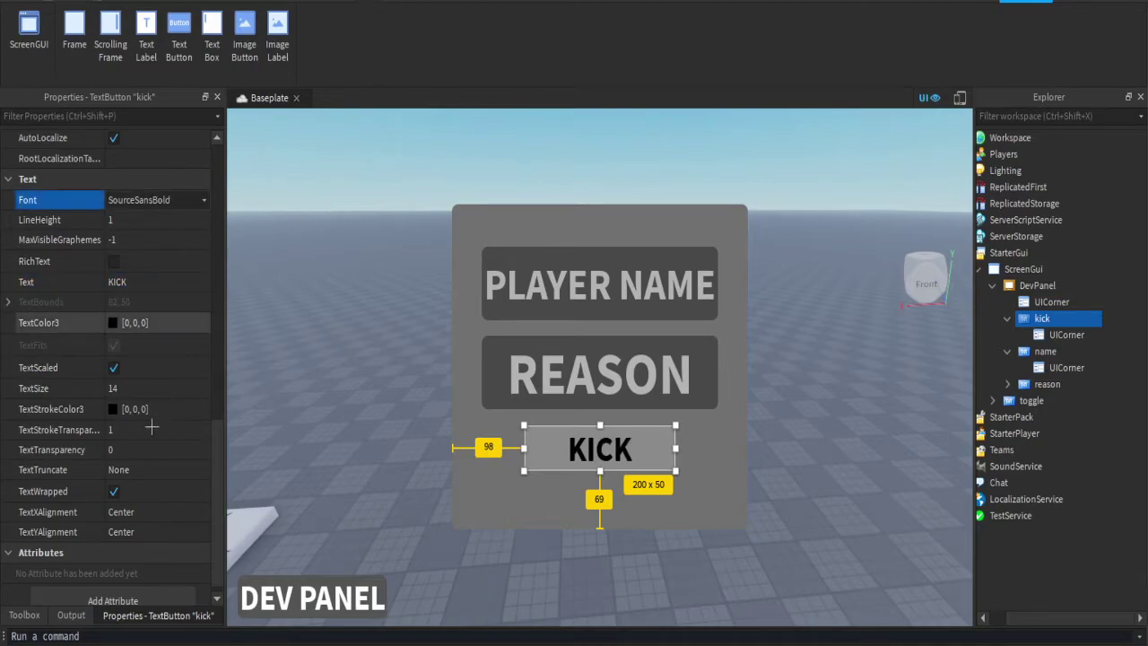
pyautogui.click(135, 323)
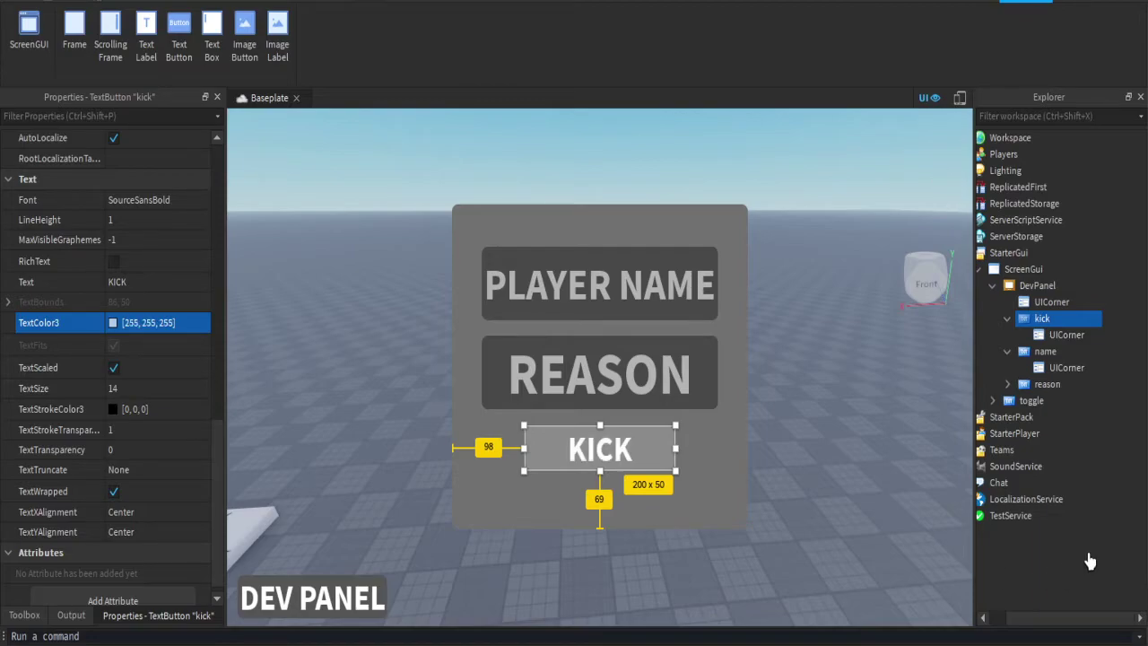
pyautogui.click(1090, 562)
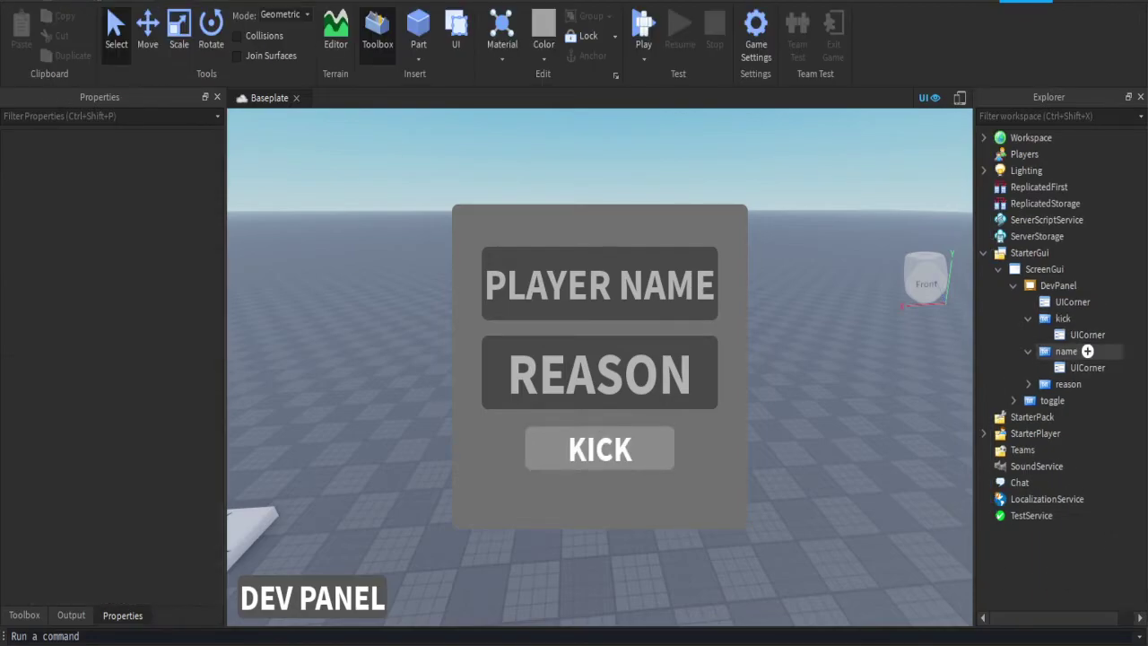
# Set the text colour of the PLAYER NAME text box to [255, 255, 255].
pyautogui.click(1087, 351)
pyautogui.scroll(-15, 143, 538)
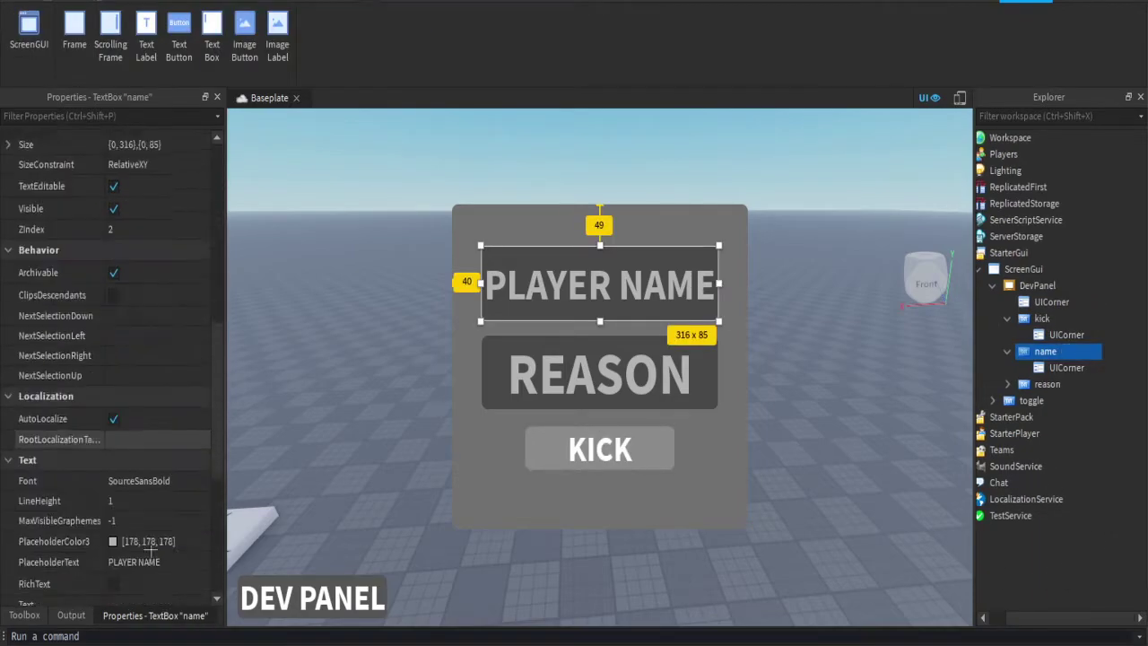
pyautogui.click(142, 465)
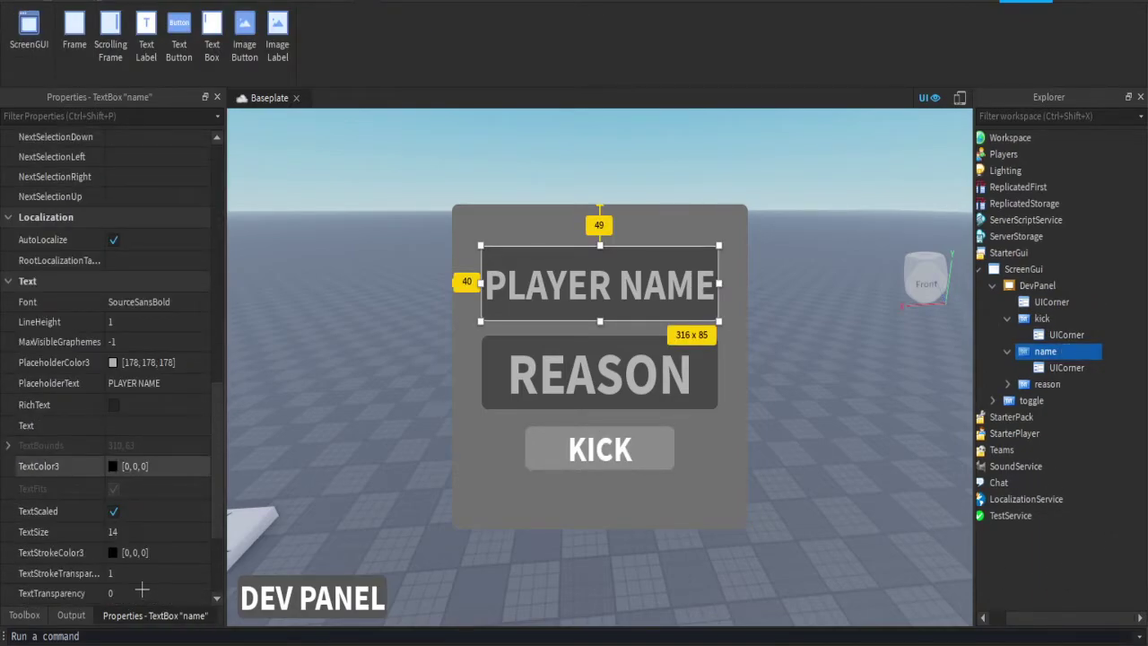
pyautogui.click(939, 187)
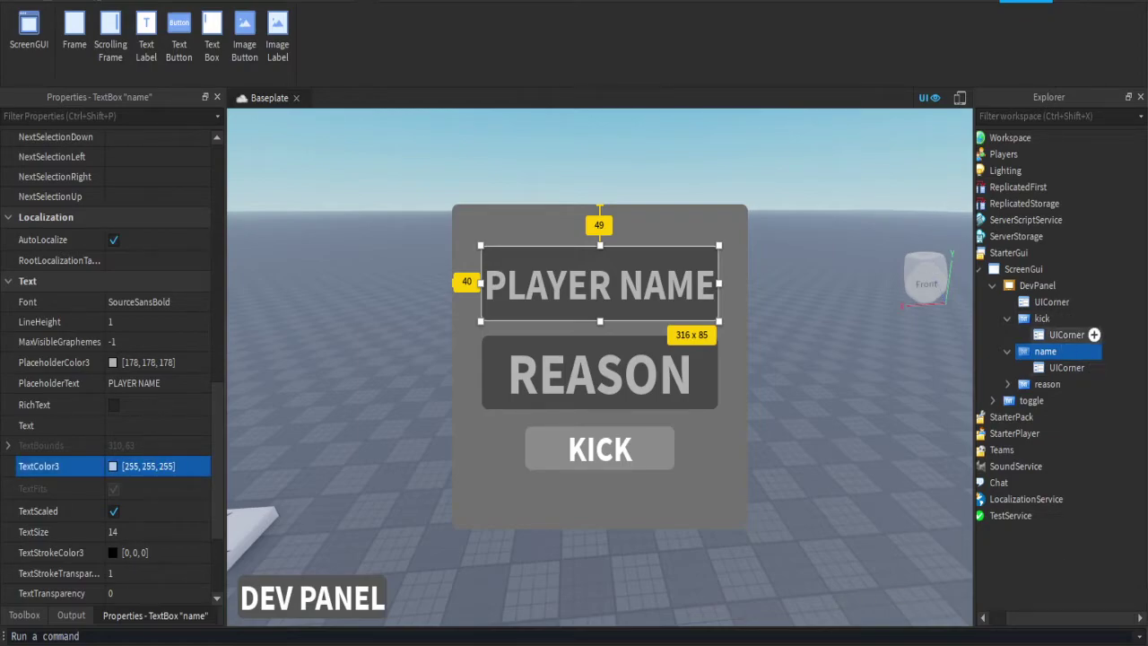
# Change the text colour of the REASON text box and deselect it.
pyautogui.click(1046, 384)
pyautogui.scroll(-3, 170, 461)
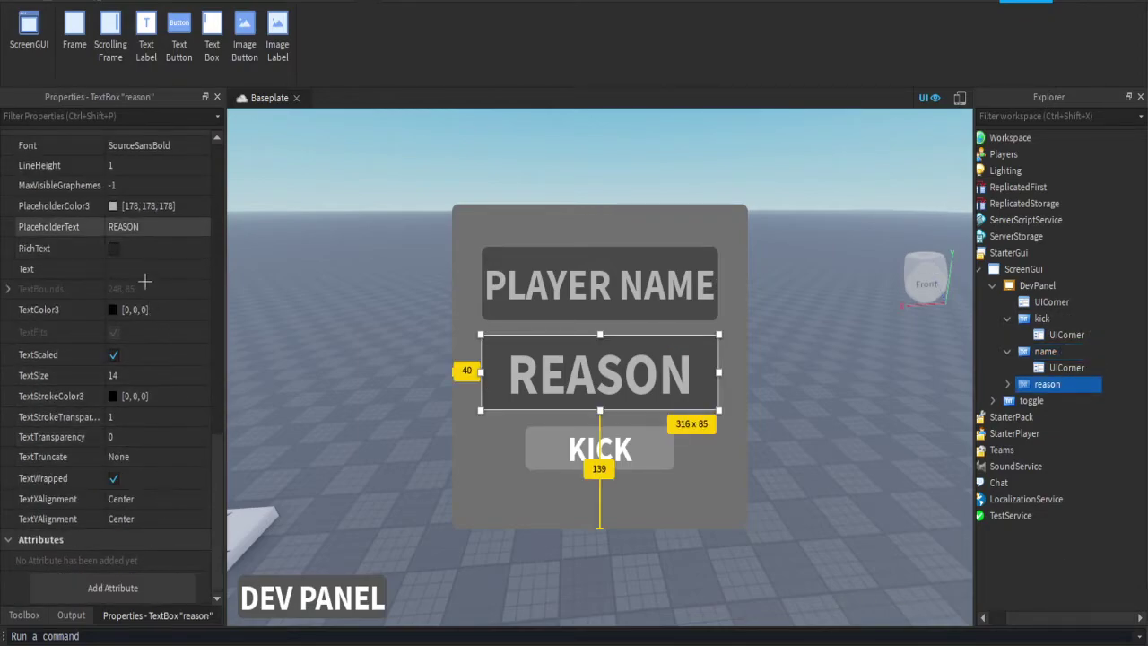
pyautogui.click(148, 309)
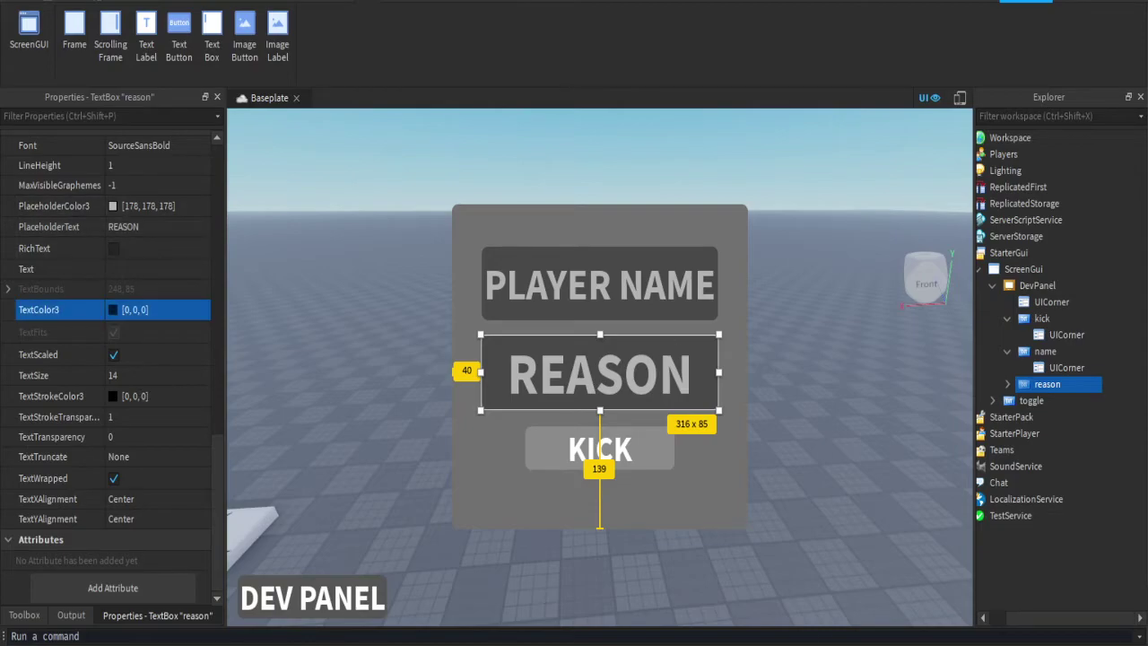
pyautogui.click(886, 155)
pyautogui.click(936, 556)
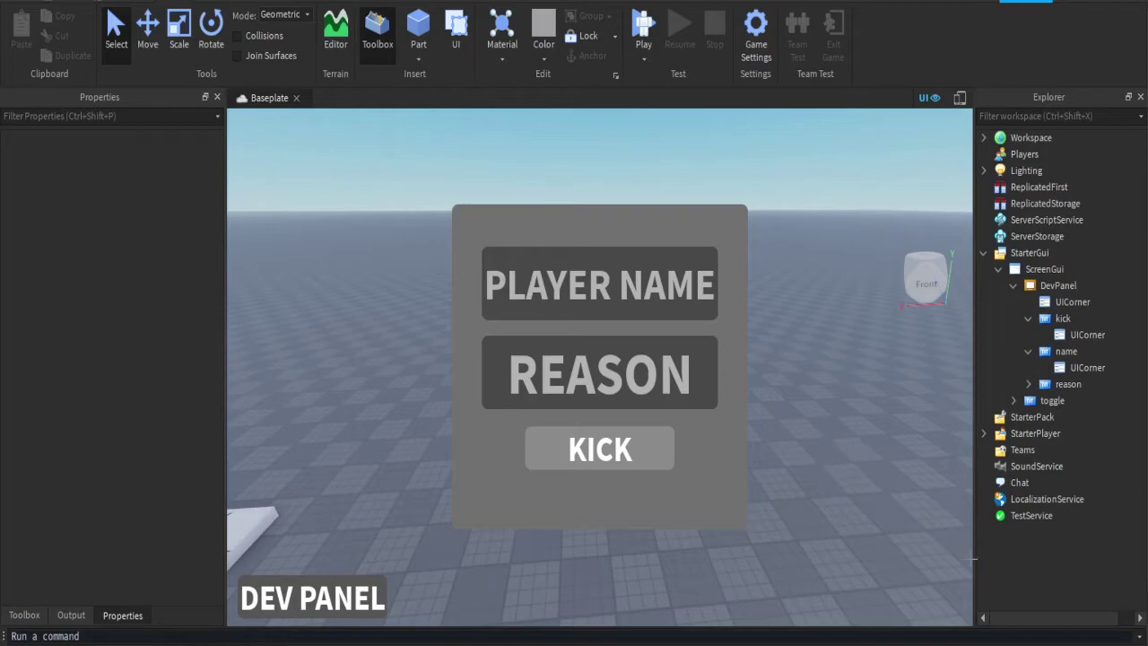
# Insert a LocalScript into the kick button and clear its default code.
pyautogui.click(1059, 319)
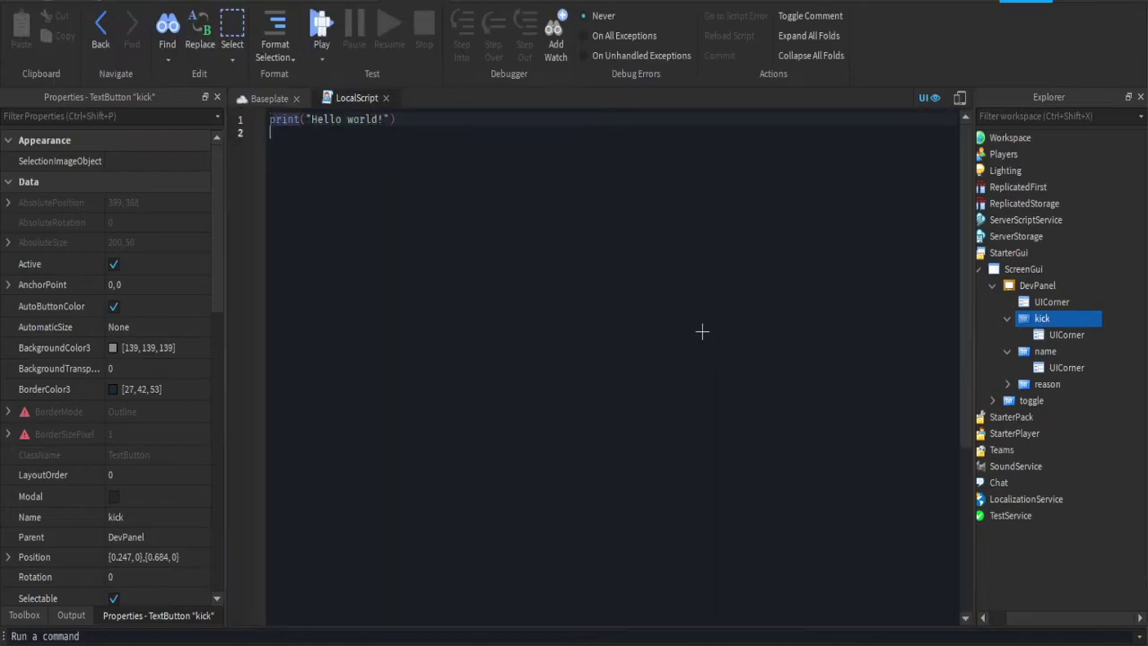
pyautogui.hotkey('ctrl', 'a')
pyautogui.press('BackSpace')
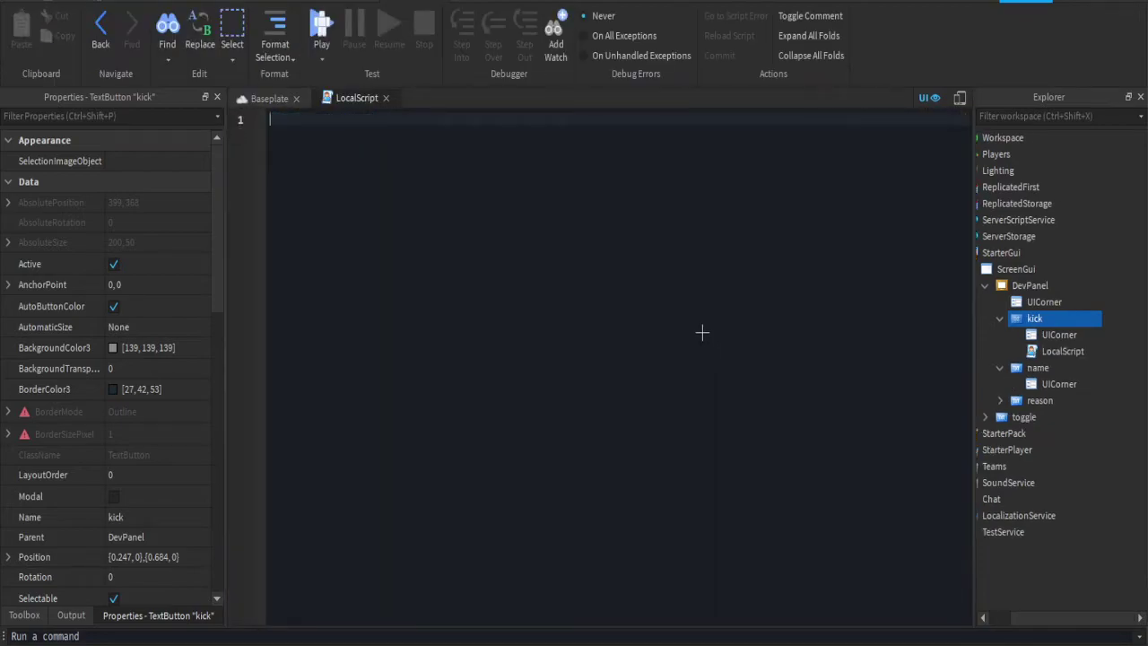
# Declare the local player in the script with local player = game.Players.LocalPlayer.
pyautogui.write('local player = game.Players.LocalPlayer')
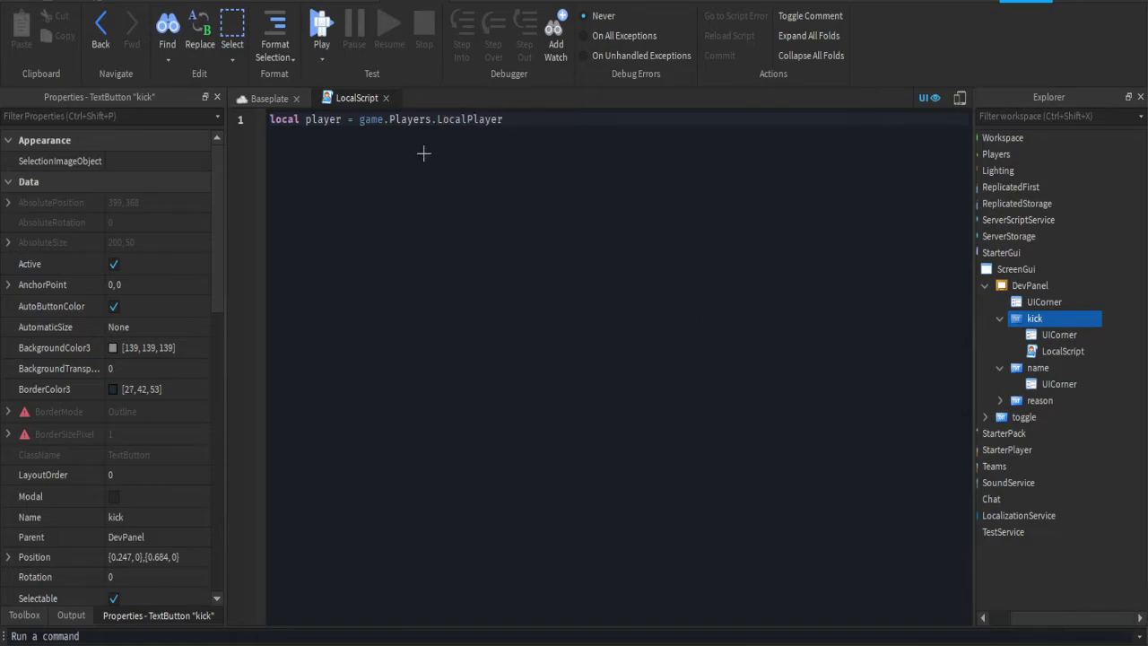
pyautogui.moveTo(341, 120); pyautogui.dragTo(306, 119)
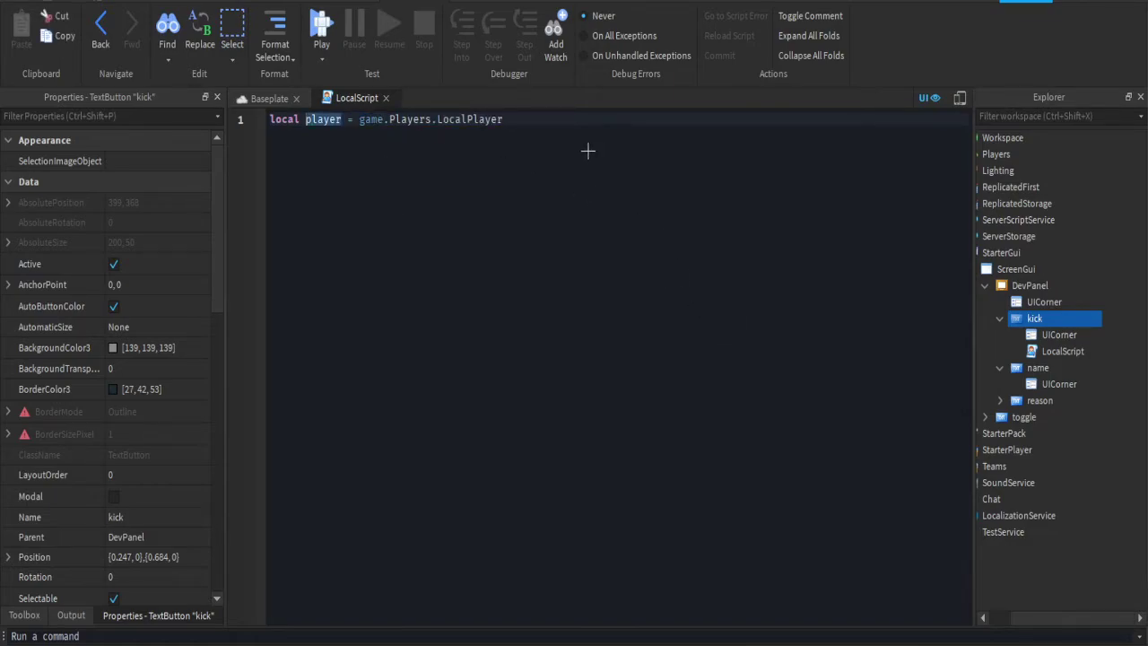
pyautogui.press('End')
pyautogui.hotkey('ctrl', 'shift', 'Left')
pyautogui.hotkey('ctrl', 'shift', 'Left')
pyautogui.hotkey('ctrl', 'shift', 'Left')
pyautogui.hotkey('ctrl', 'shift', 'Left')
pyautogui.hotkey('ctrl', 'shift', 'Left')
pyautogui.press('End')
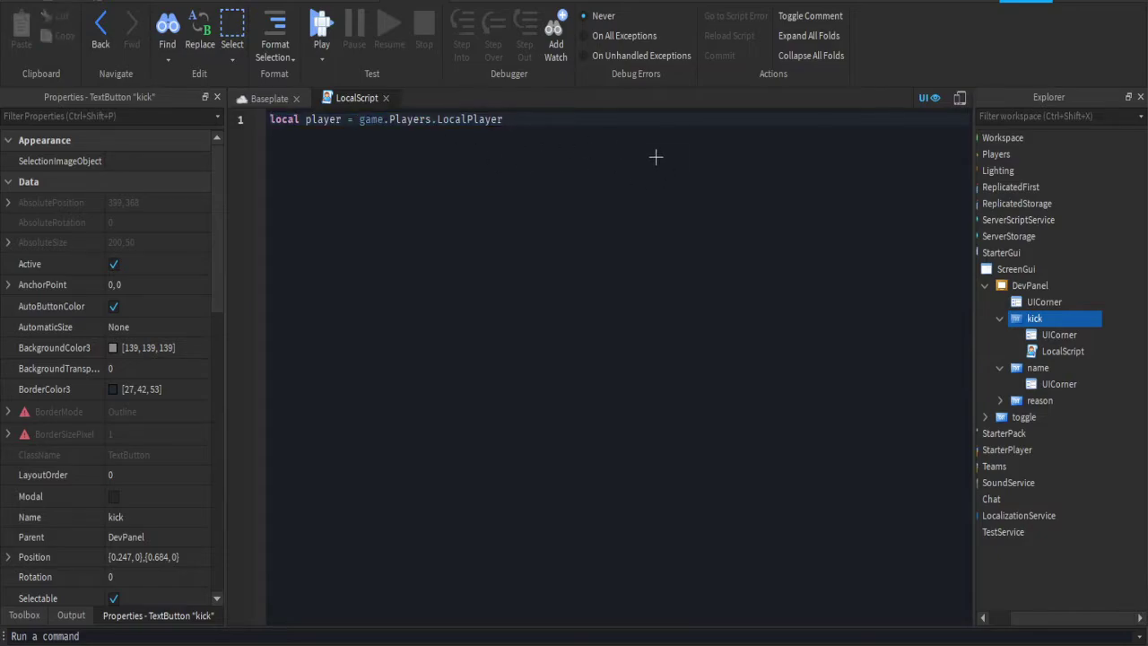
# Add a script.Parent.MouseButton1Click:Connect(function() handler and begin its body with a reference to game.Players.
pyautogui.press('Return')
pyautogui.press('Return')
pyautogui.write('script.Parent.')
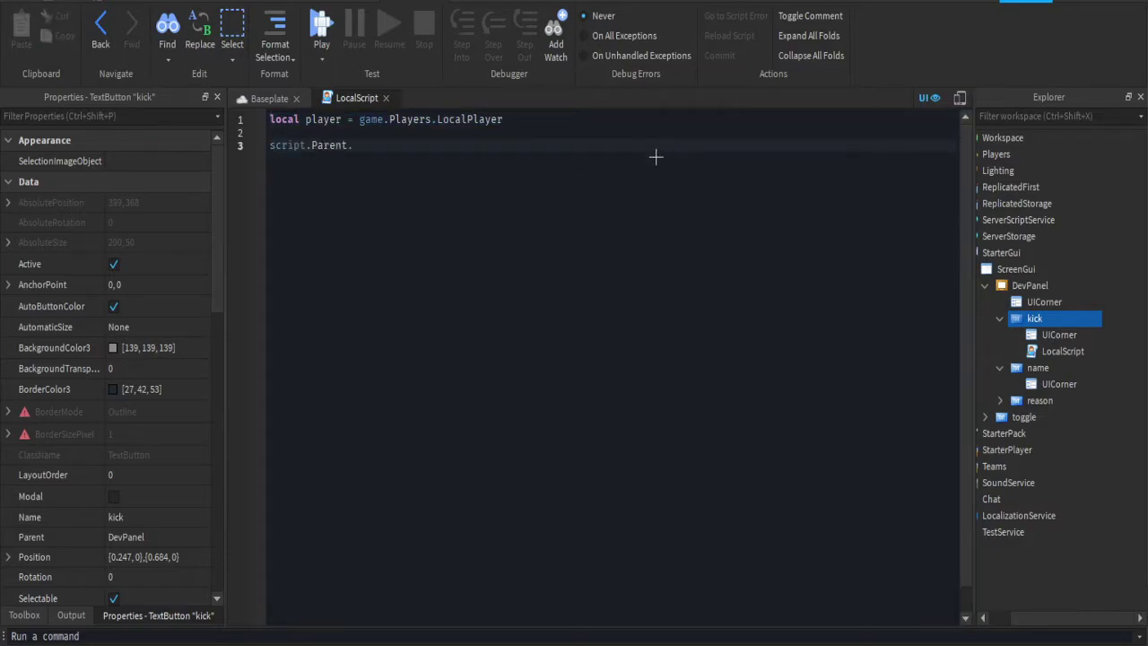
pyautogui.write('MouseButton1Click:connect(function()')
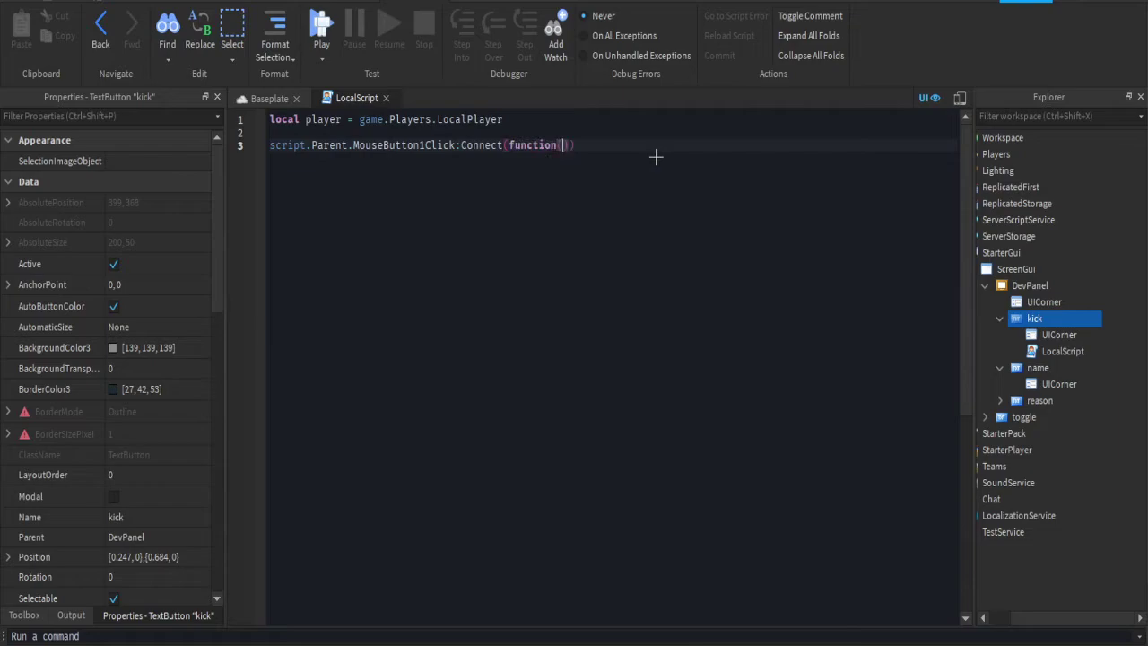
pyautogui.press('Return')
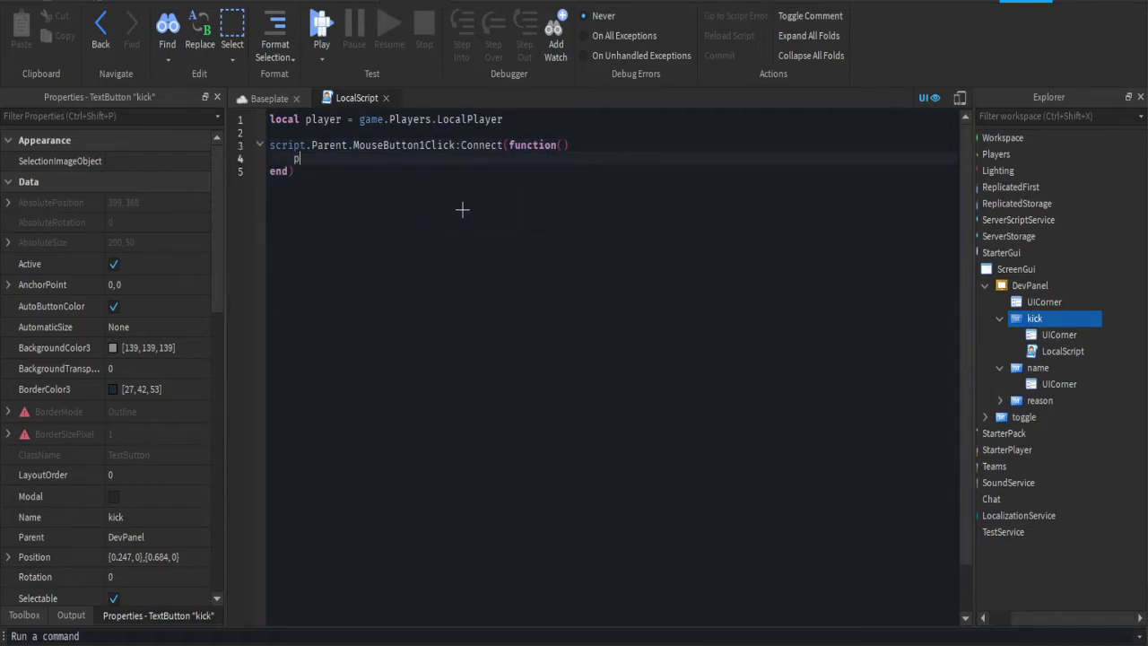
pyautogui.write('game.Players.')
# Delete the local player declaration above the click handler and return to the handler body.
pyautogui.moveTo(269, 119); pyautogui.dragTo(316, 133)
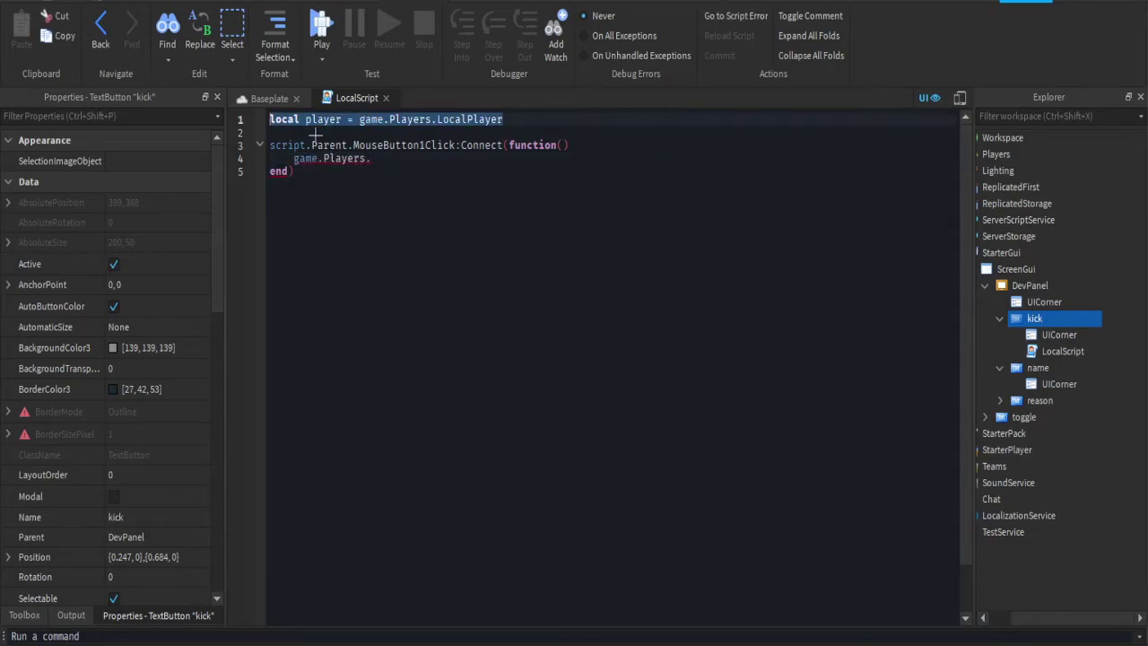
pyautogui.press('BackSpace')
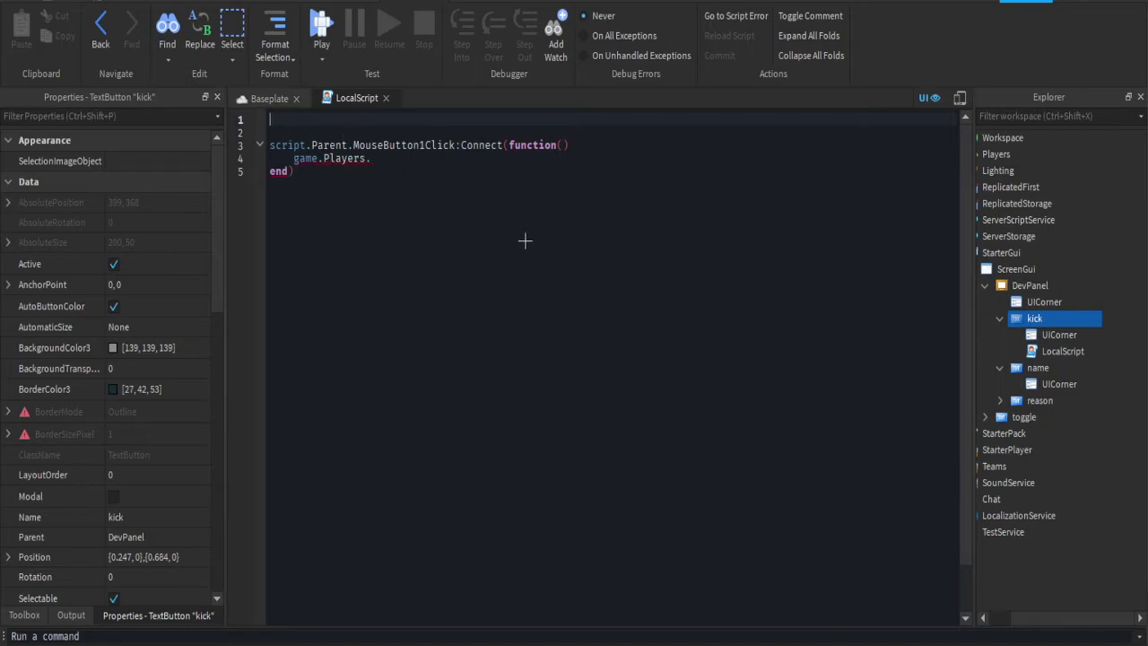
pyautogui.click(485, 203)
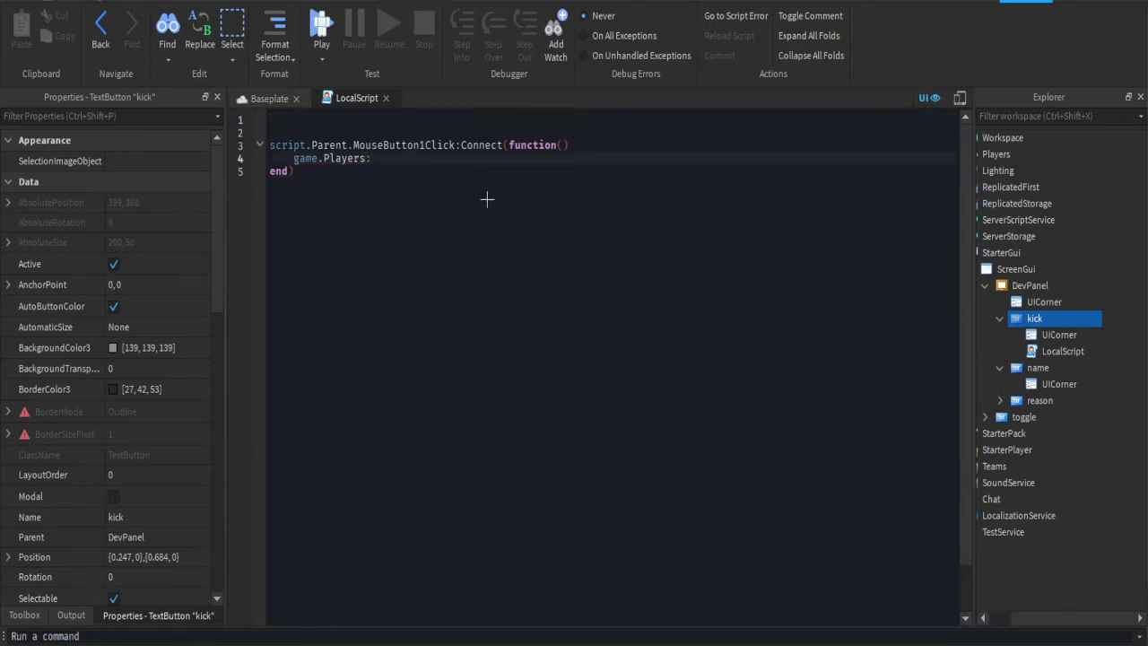
# Call WaitForChild on game.Players in the handler, starting its argument with script.Parent.Name.
pyautogui.write('Wai')
pyautogui.press('Tab')
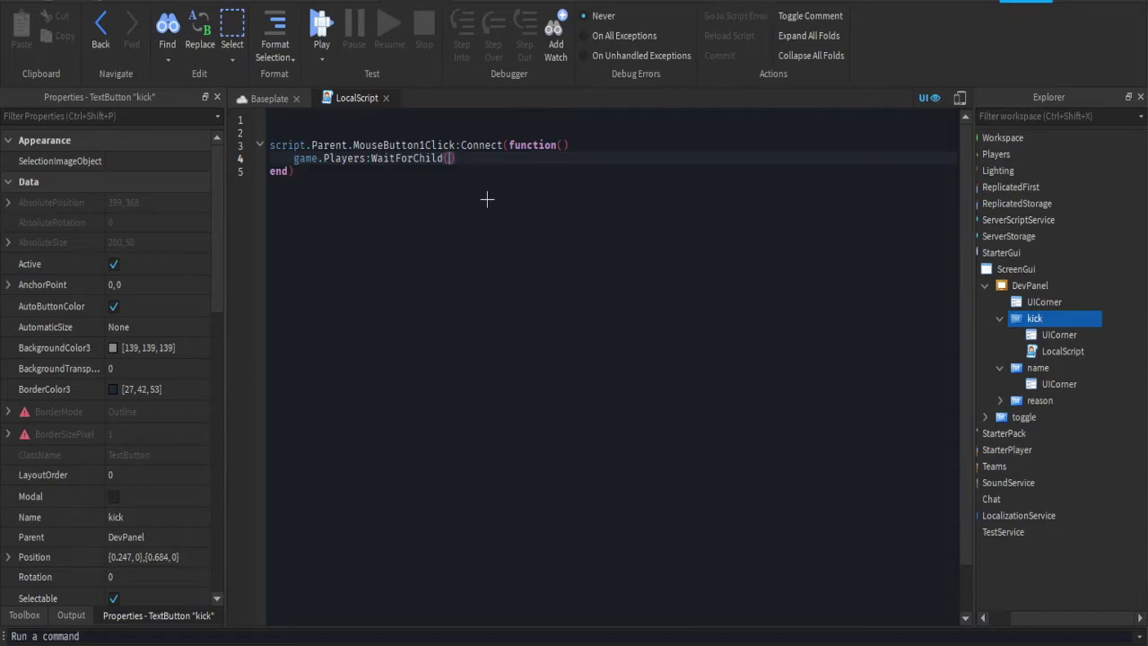
pyautogui.click(444, 149)
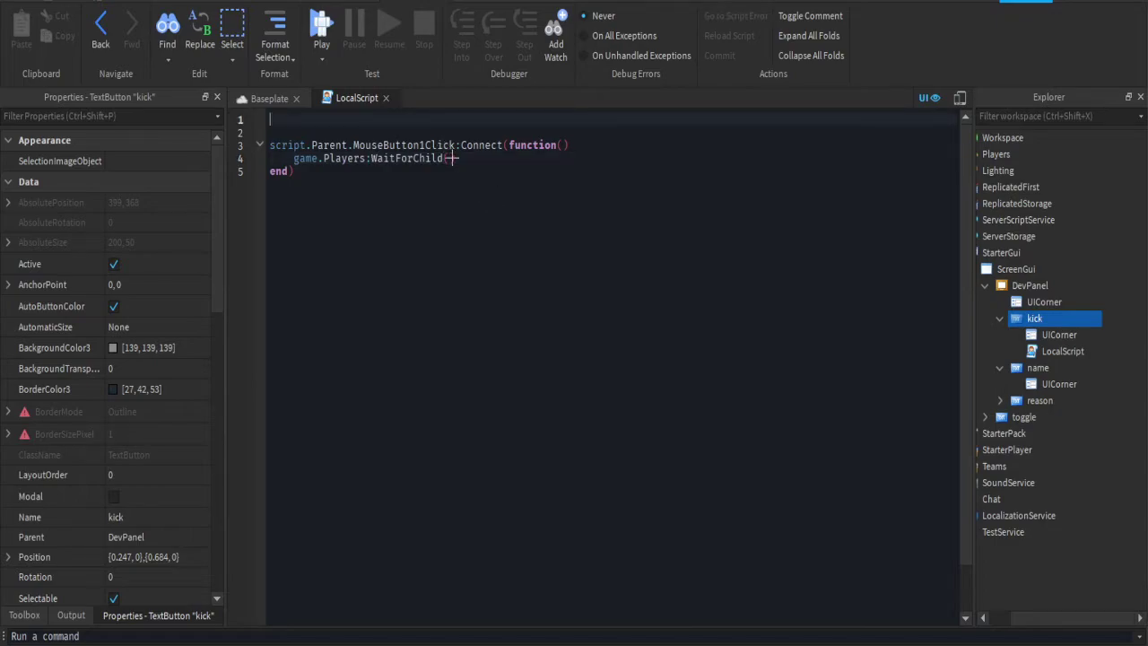
pyautogui.write('script.p')
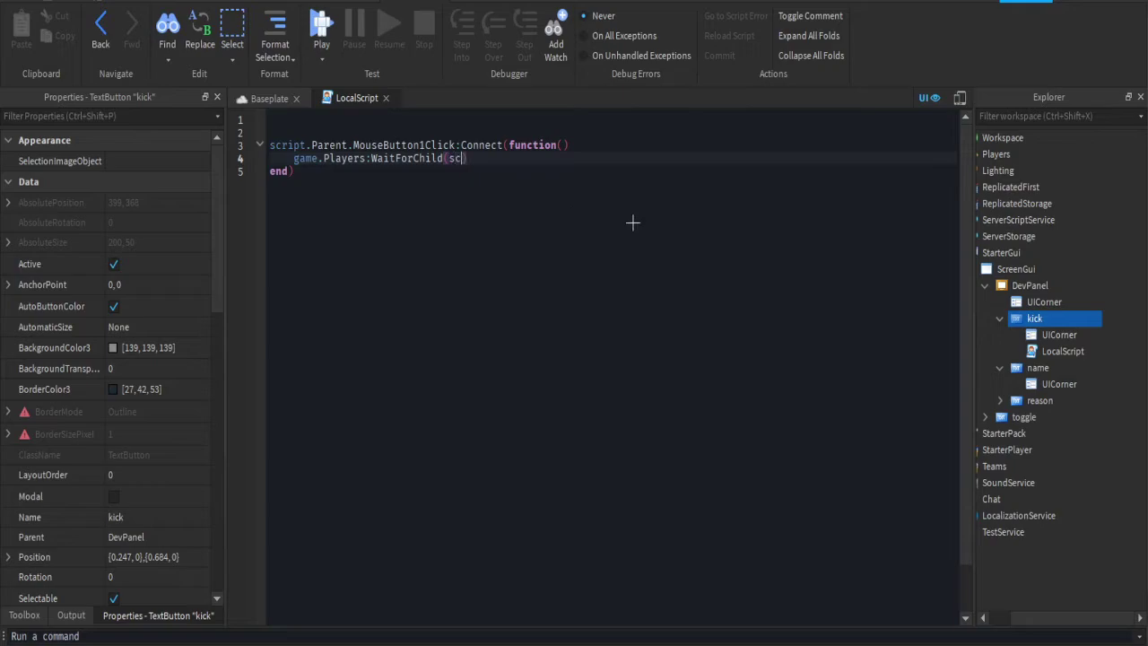
pyautogui.press('Tab')
pyautogui.write('.Name.te')
pyautogui.press('BackSpace')
pyautogui.press('BackSpace')
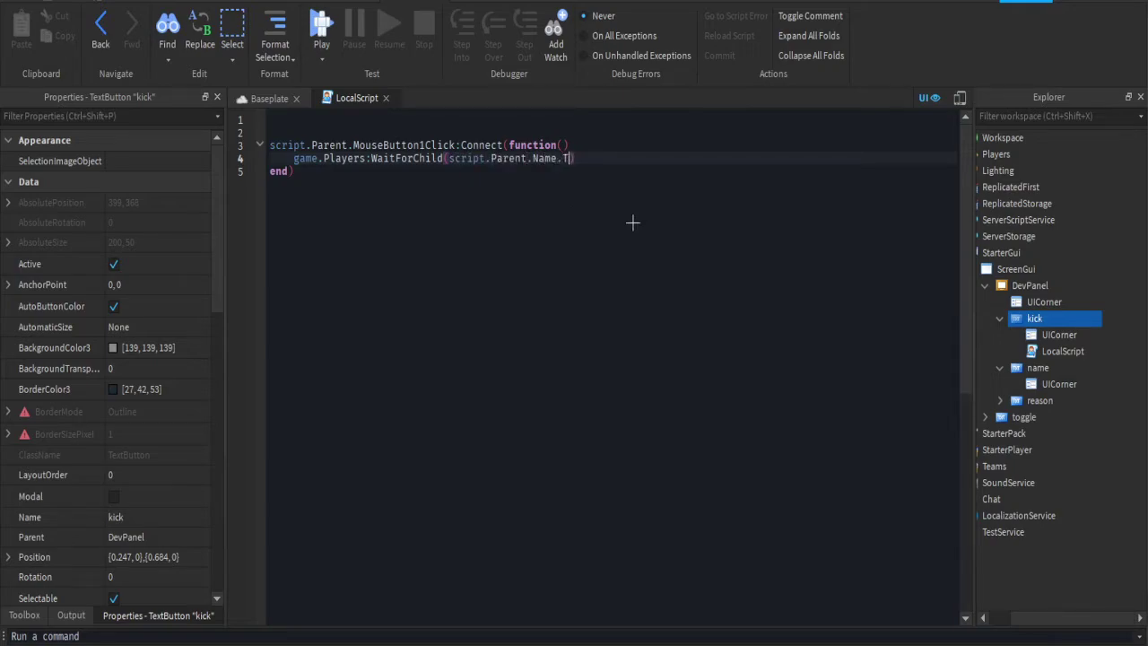
# Correct the WaitForChild argument to script.Parent.Parent.name.Text.
pyautogui.press('BackSpace')
pyautogui.press('BackSpace')
pyautogui.press('BackSpace')
pyautogui.press('BackSpace')
pyautogui.press('BackSpace')
pyautogui.press('BackSpace')
pyautogui.write('nam')
pyautogui.press('BackSpace')
pyautogui.press('BackSpace')
pyautogui.press('BackSpace')
pyautogui.write('Parent.name.Text')
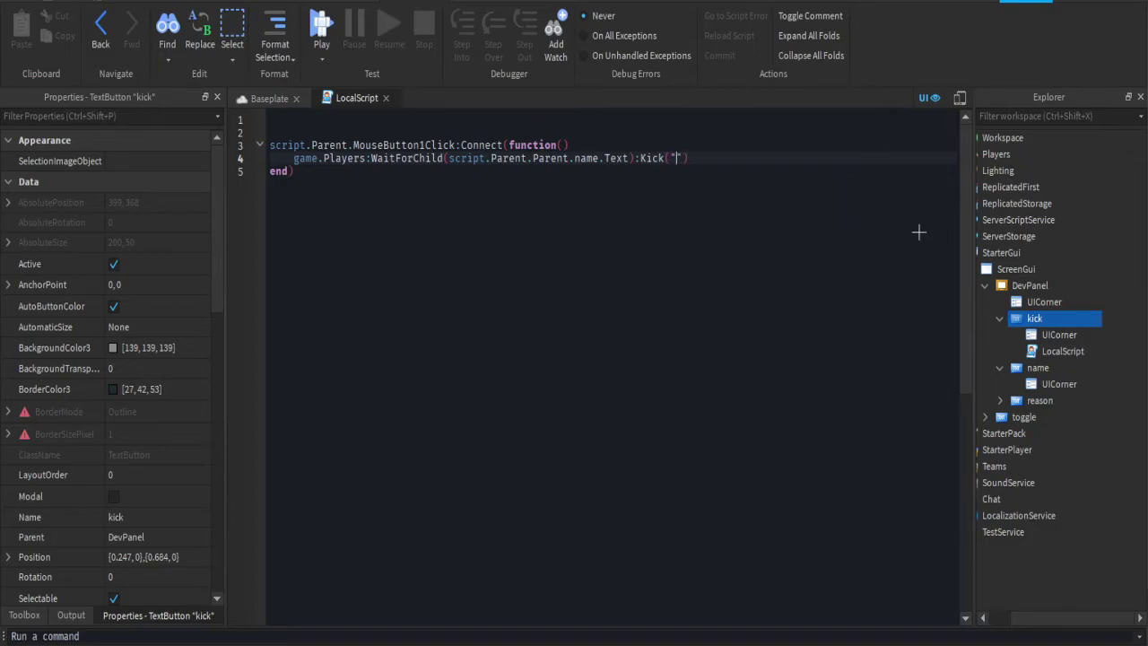
# Complete the line with :Kick("You have been kicked for: "..script.Parent.Parent.reason.Text).
pyautogui.write('You have been kicked for:')
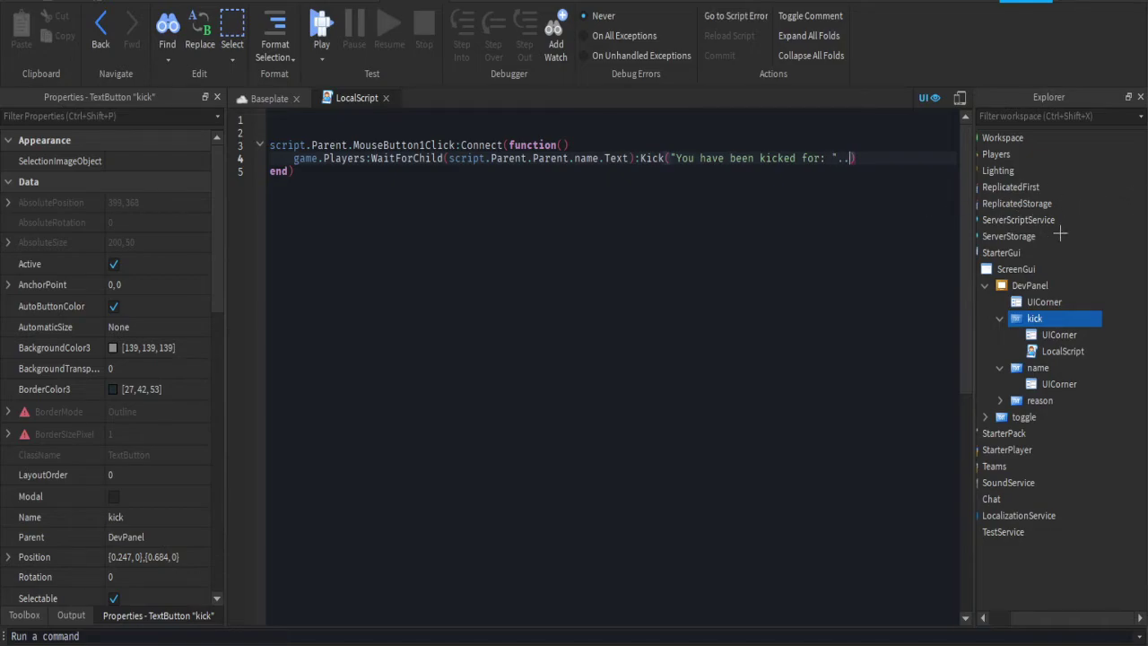
pyautogui.write('script.paarent.parent.re')
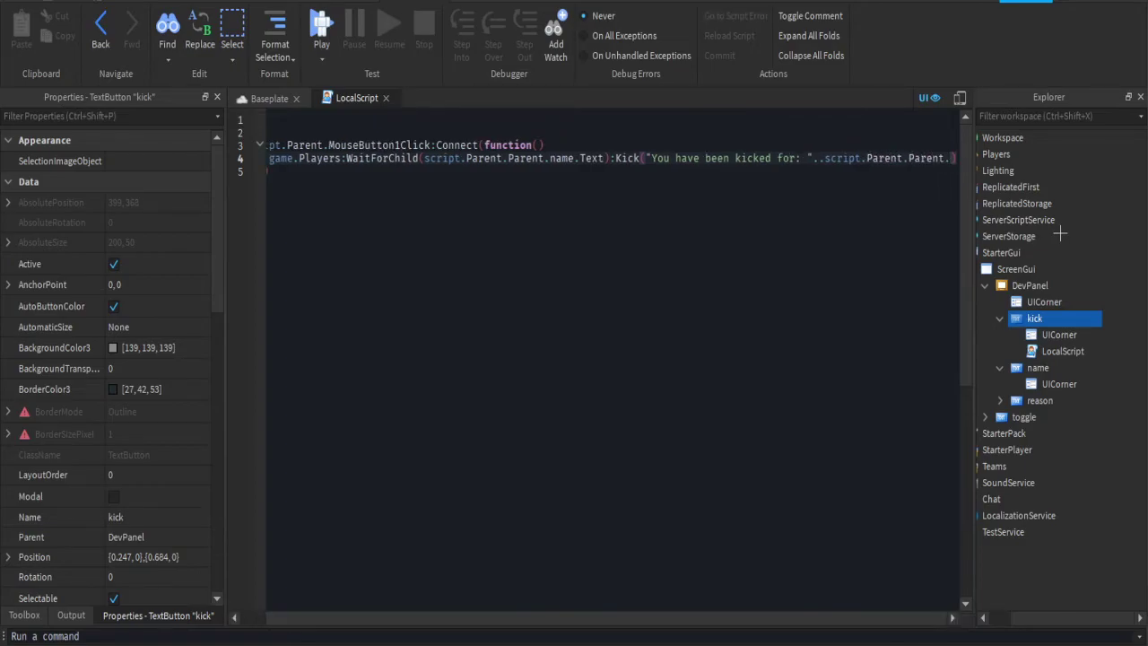
pyautogui.write('ason.Text')
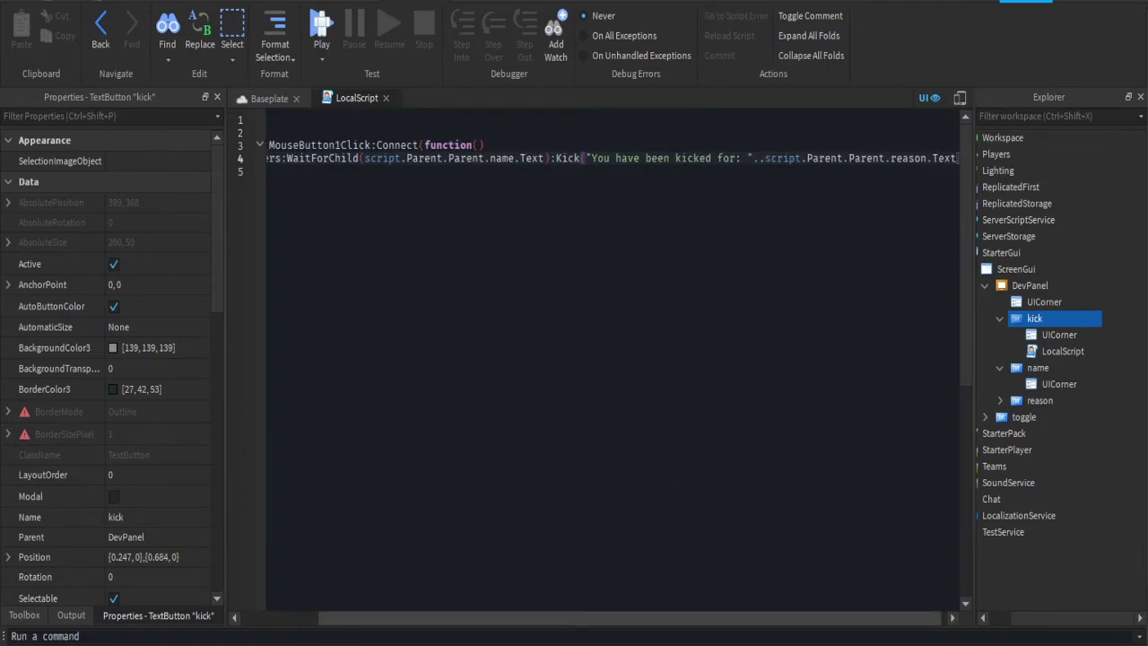
# Remove one blank line above the click handler and close the script.
pyautogui.moveTo(807, 618); pyautogui.dragTo(725, 618)
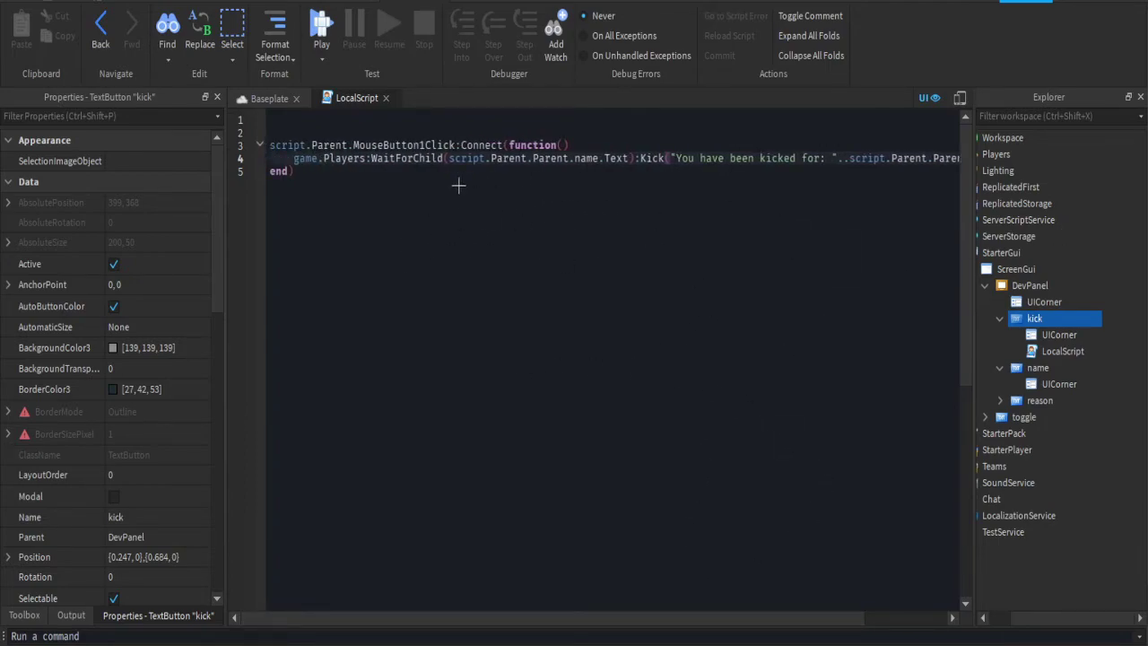
pyautogui.press('Up')
pyautogui.press('Up')
pyautogui.press('BackSpace')
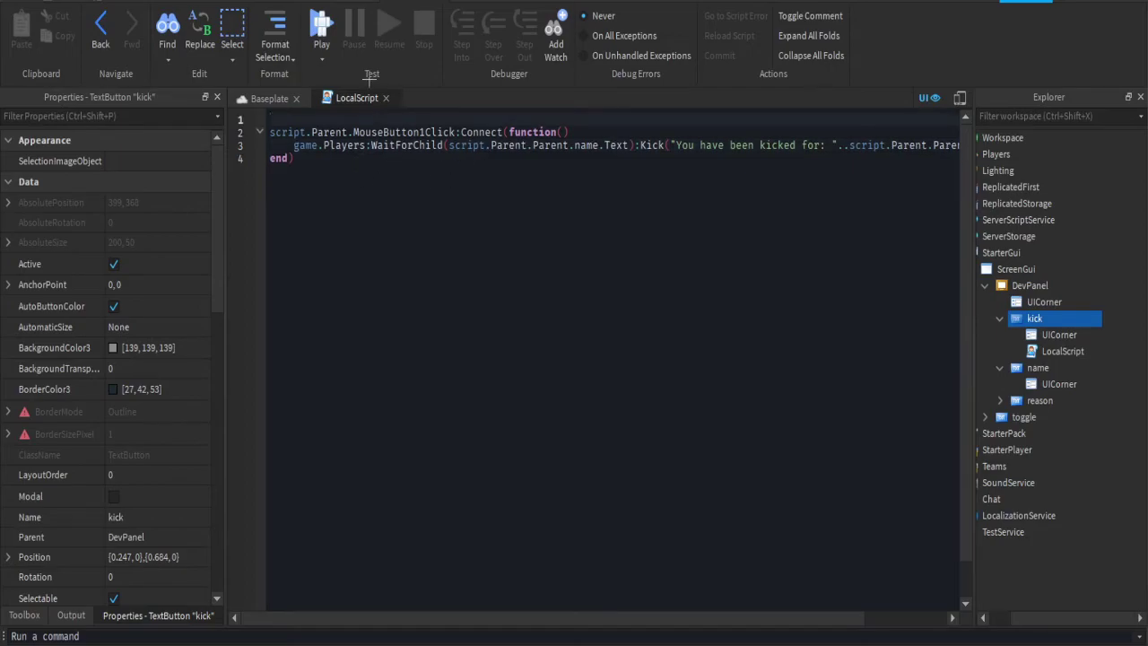
pyautogui.click(385, 98)
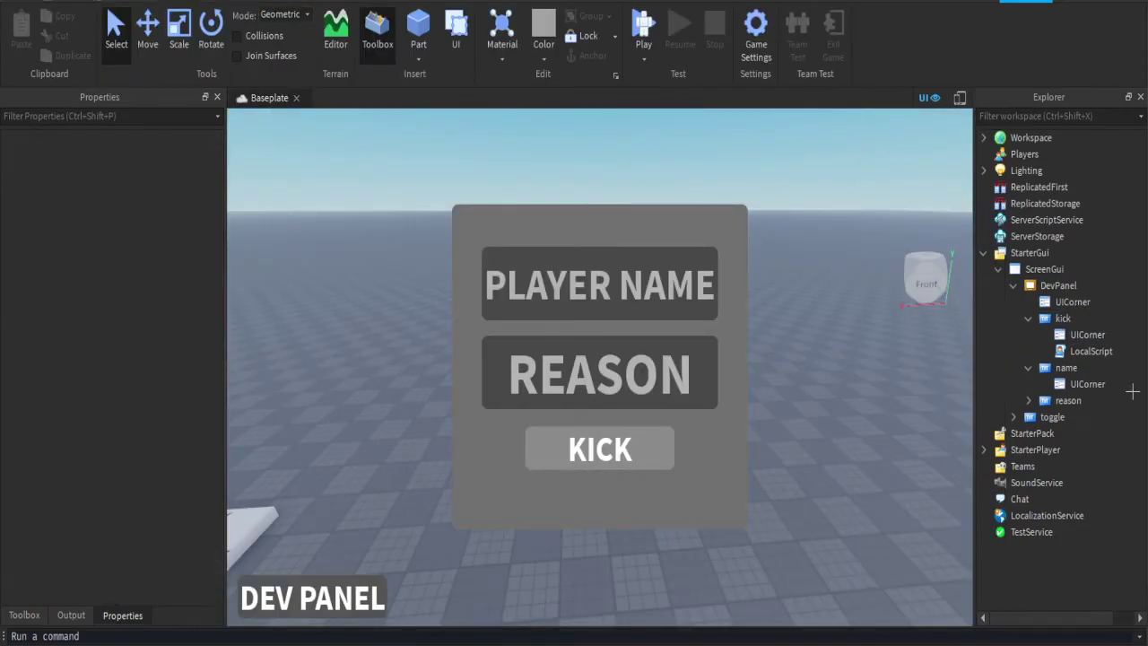
# Turn off the Visible property of the DevPanel frame and start a play test of the game.
pyautogui.click(1063, 285)
pyautogui.hotkey('ctrl', 'shift', 'p')
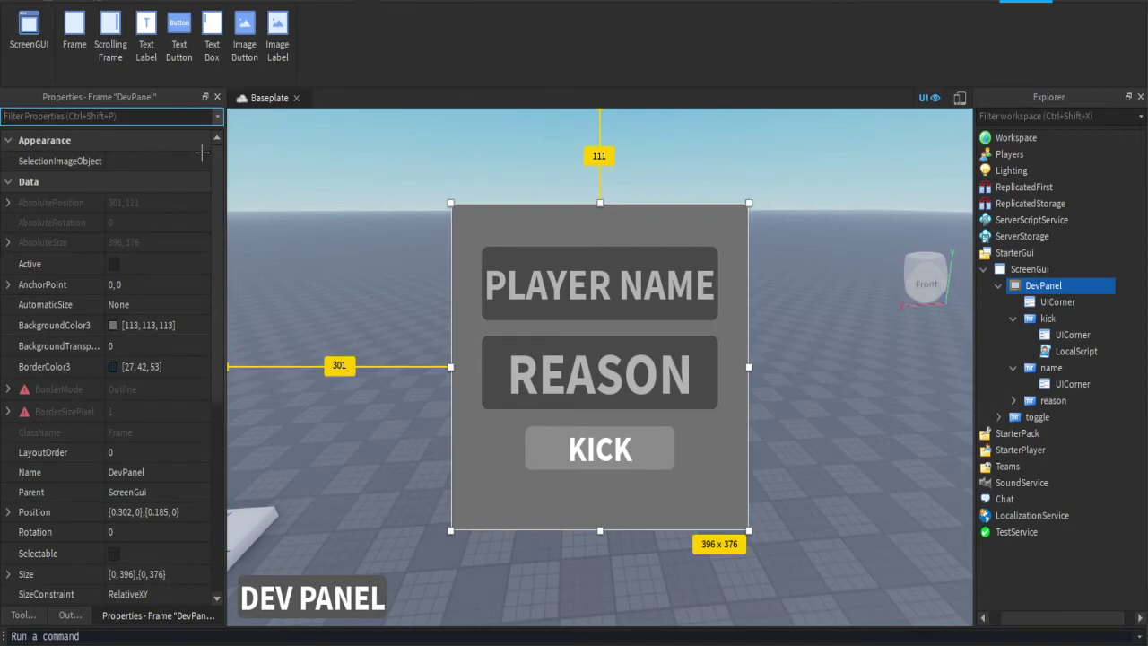
pyautogui.write('vis')
pyautogui.click(120, 162)
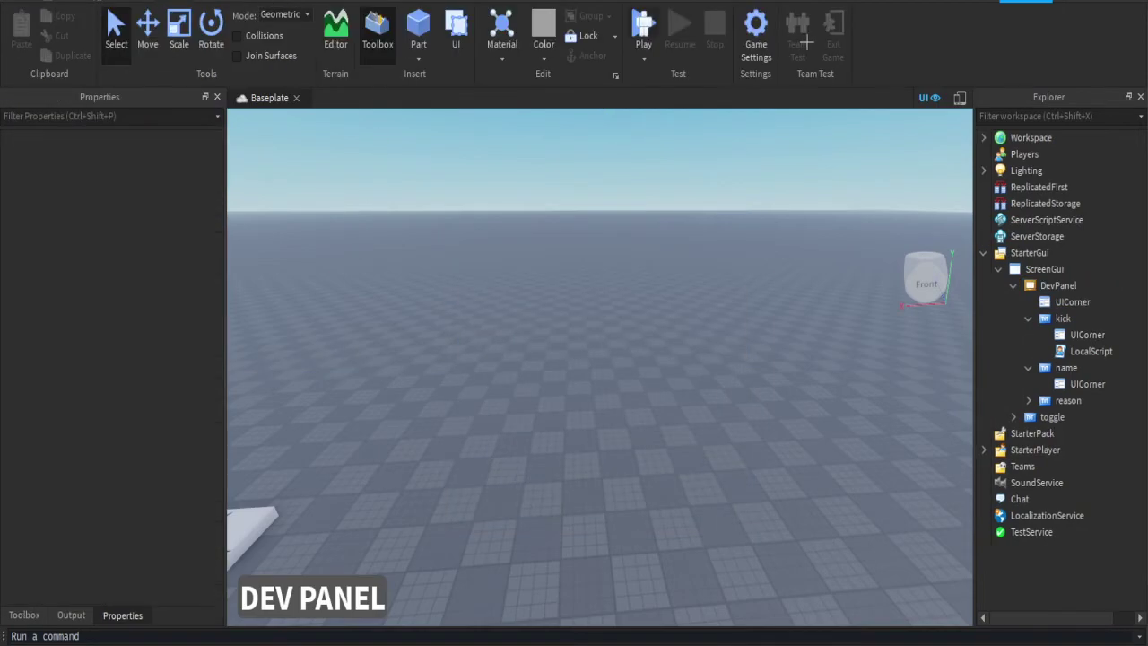
pyautogui.press('F5')
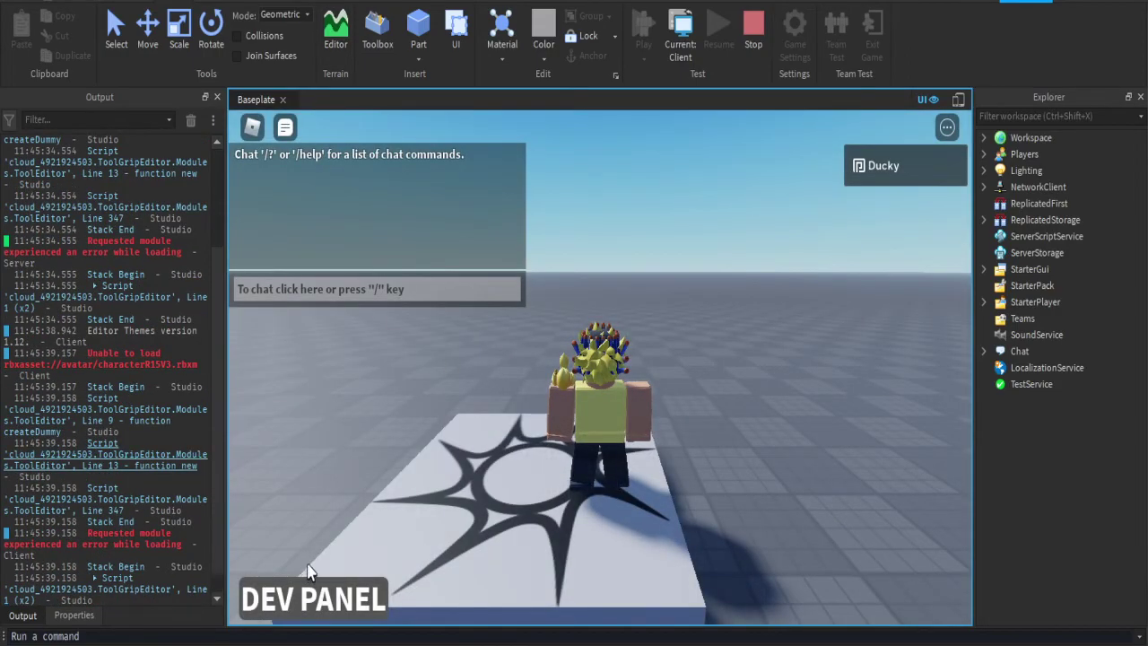
# Test the DEV PANEL toggle by showing and hiding the panel repeatedly, and hide the chat window, finishing with the panel open.
pyautogui.click(328, 601)
pyautogui.click(328, 603)
pyautogui.press('s')
pyautogui.click(329, 602)
pyautogui.click(328, 602)
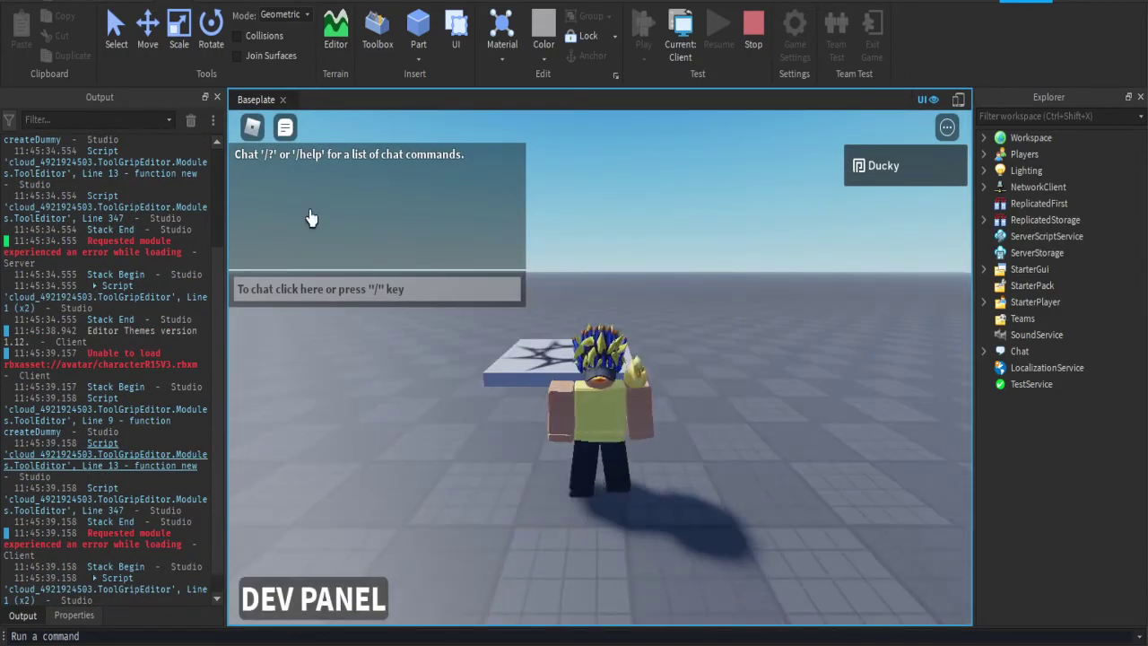
pyautogui.click(287, 131)
pyautogui.click(325, 600)
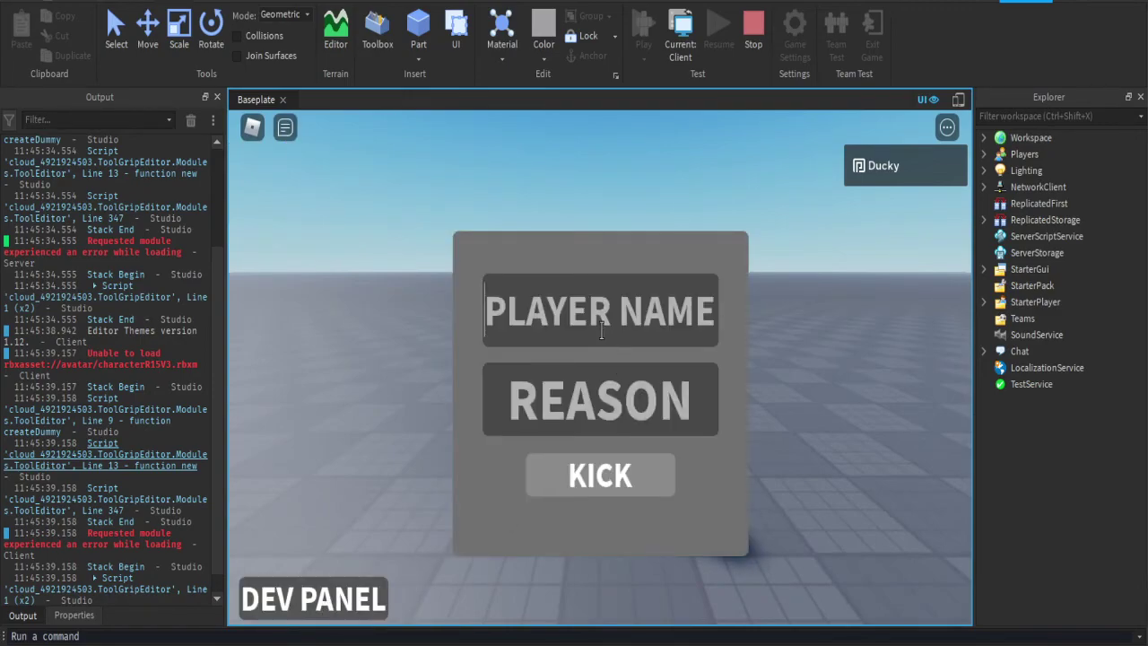
# Kick the test player using their own username and the reason "testing reason", and leave the disconnected session.
pyautogui.click(591, 332)
pyautogui.write('coocoo242')
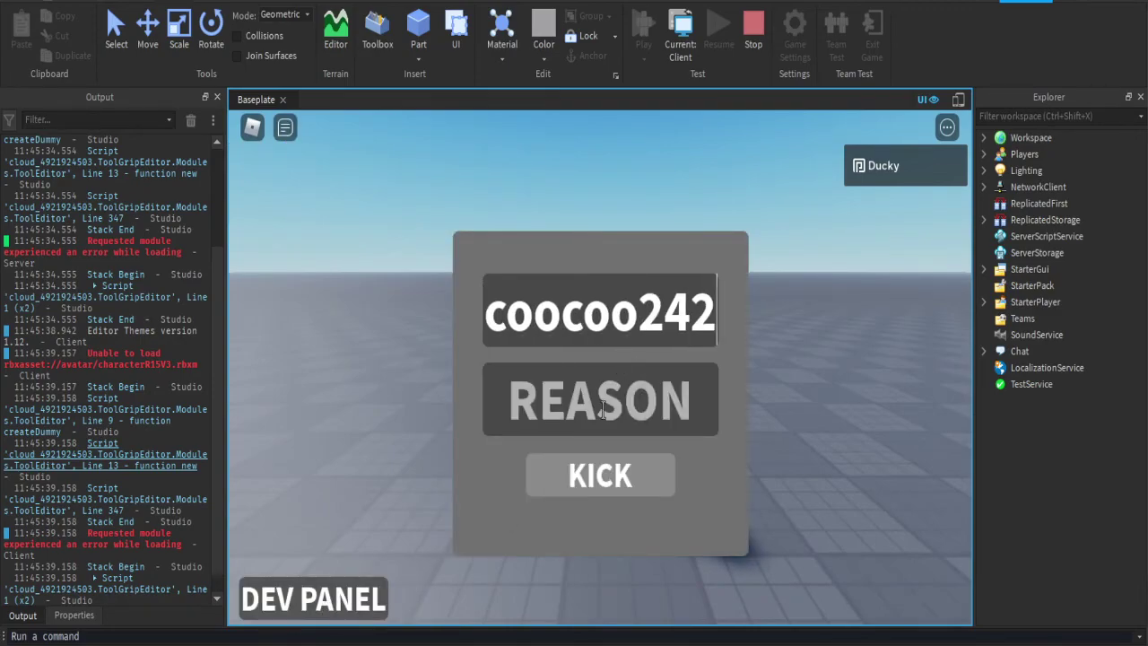
pyautogui.click(619, 409)
pyautogui.write('testing ')
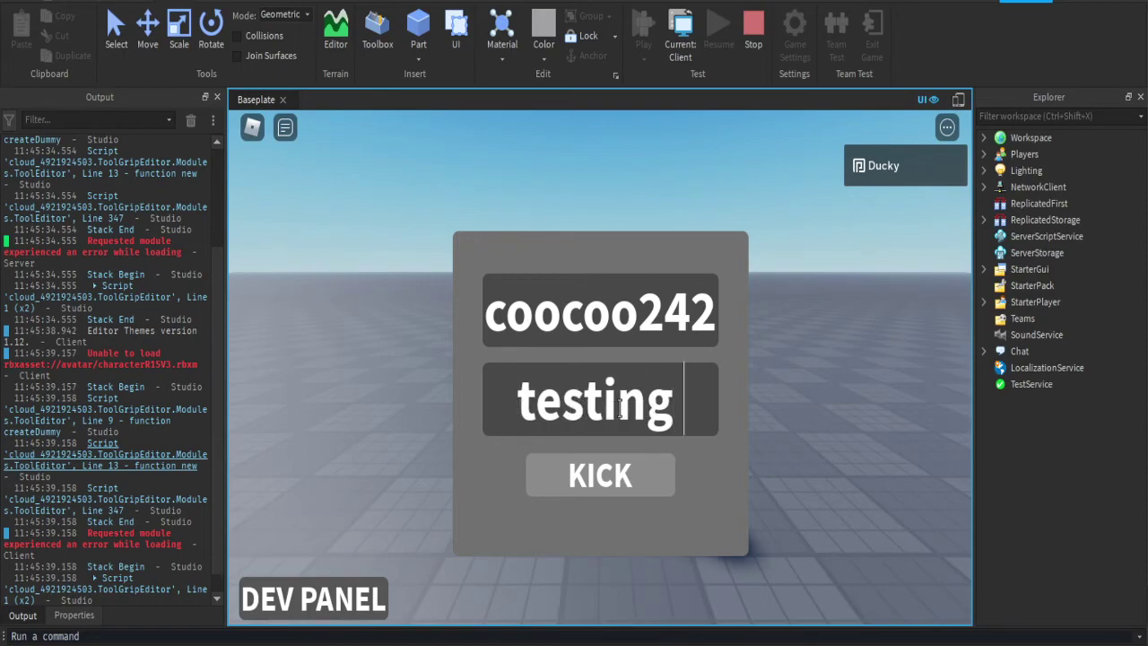
pyautogui.write('reason')
pyautogui.click(613, 484)
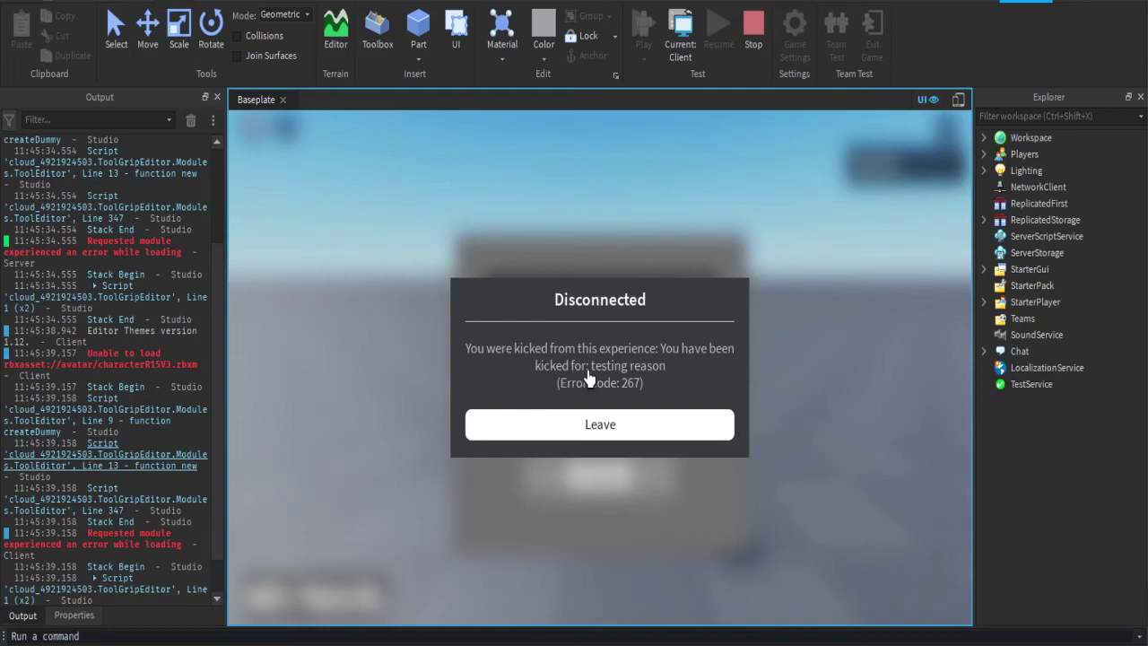
pyautogui.click(626, 427)
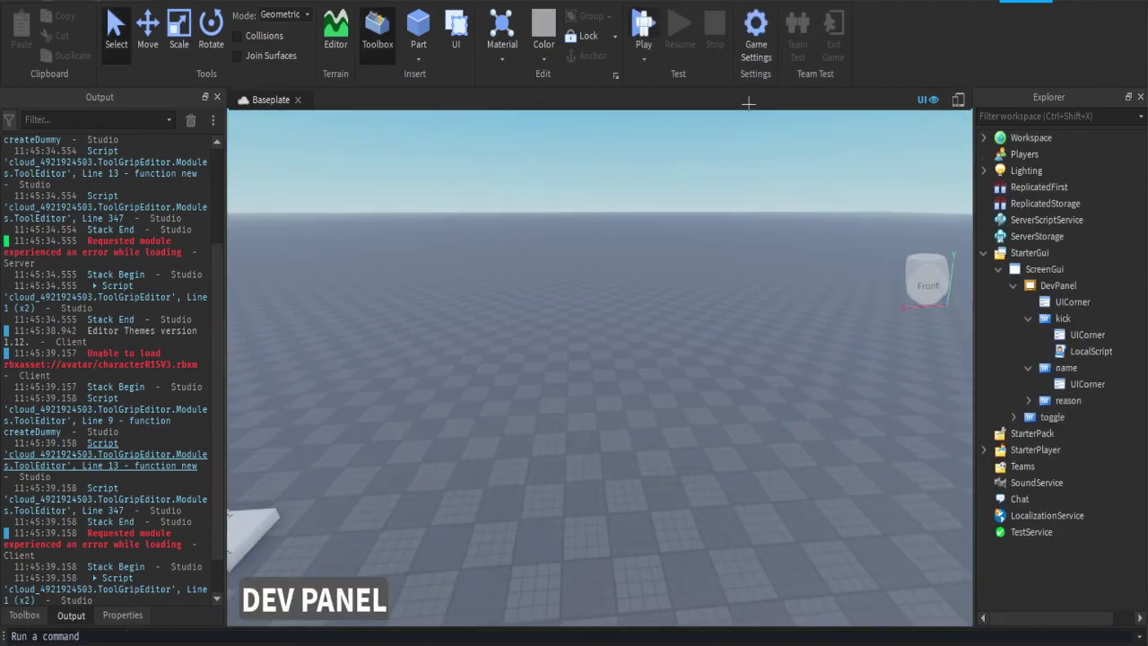
# Start another play test, open the developer panel and enter "yes" as the player name.
pyautogui.press('F5')
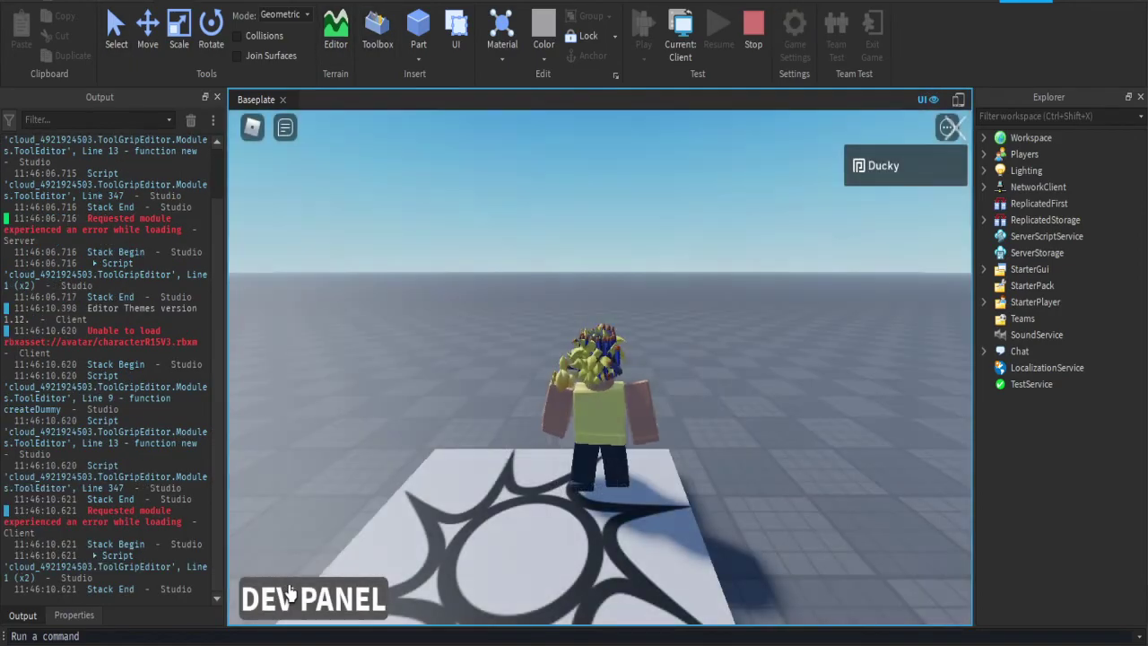
pyautogui.click(359, 587)
pyautogui.click(640, 306)
pyautogui.write('yes')
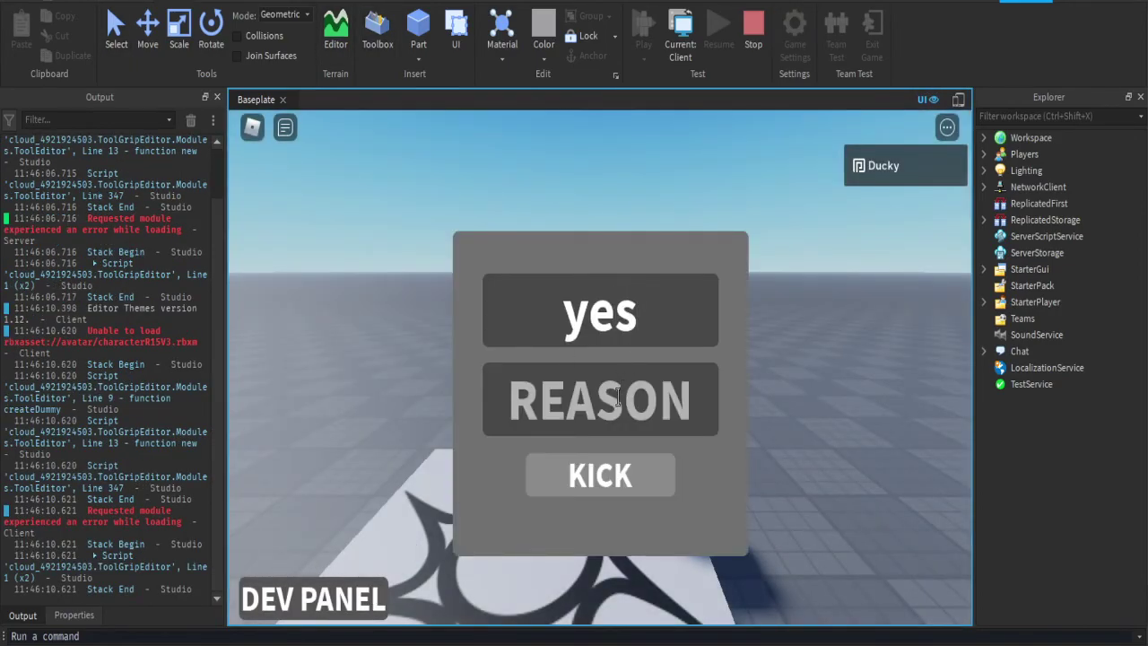
# Enter "because the tutorial needs it ig" as the kick reason in the developer panel.
pyautogui.click(619, 408)
pyautogui.write('y')
pyautogui.press('BackSpace')
pyautogui.write('be')
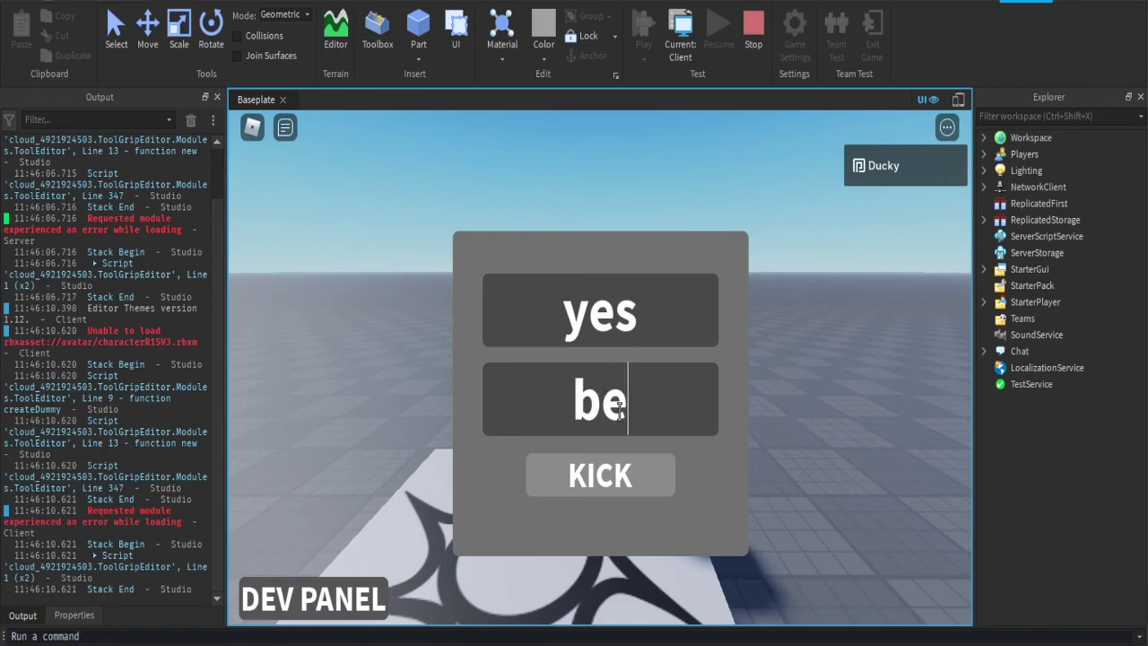
pyautogui.write('cause the')
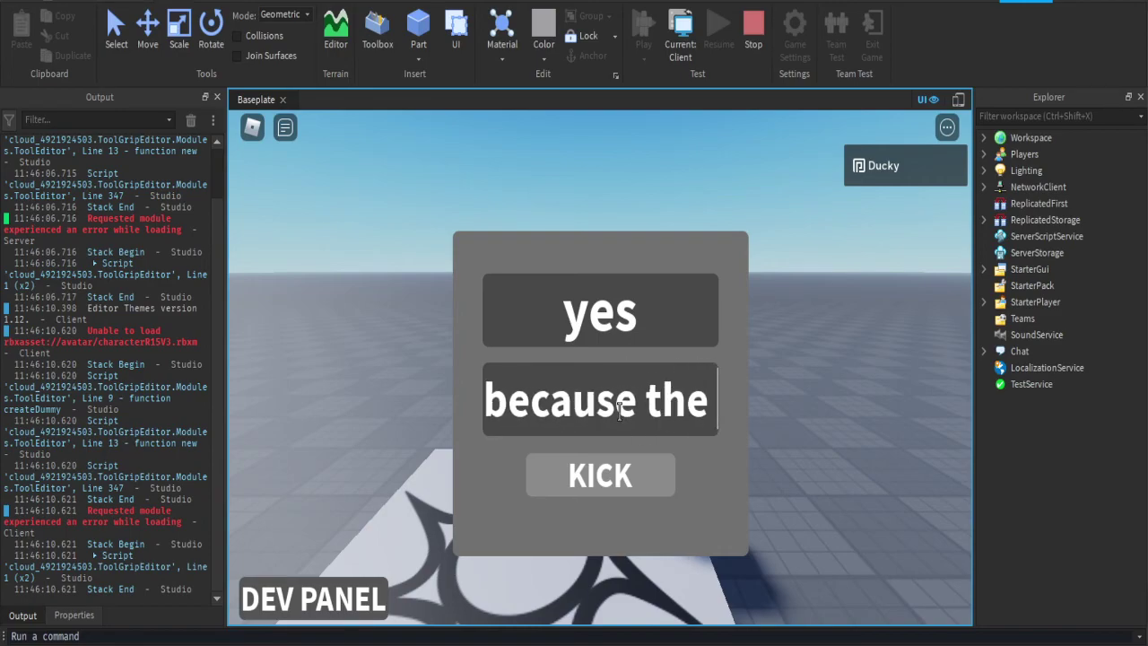
pyautogui.write(' tutorial needs it ig')
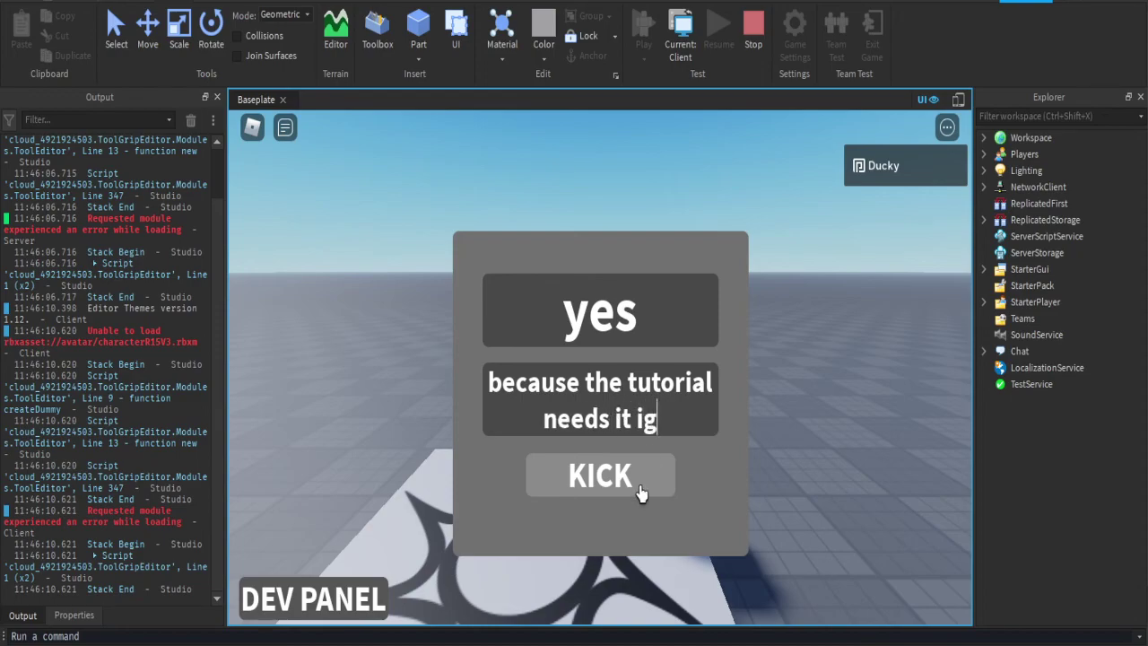
# Replace the player name with the test player's username, kick that player and leave the disconnected session.
pyautogui.click(662, 284)
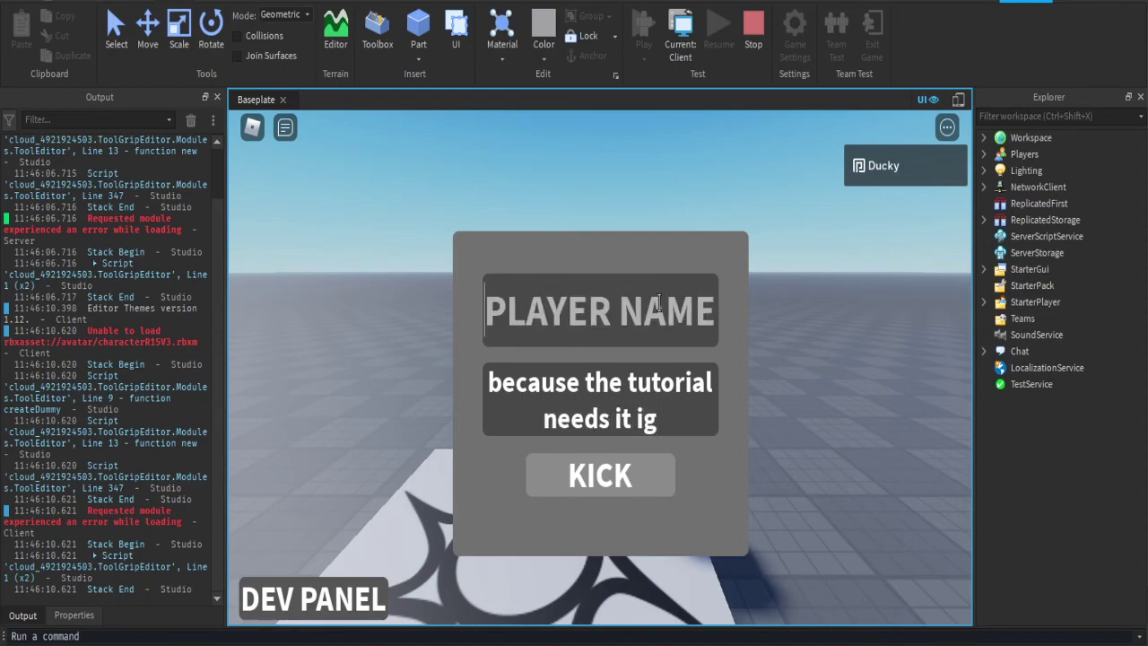
pyautogui.write('coocoo242')
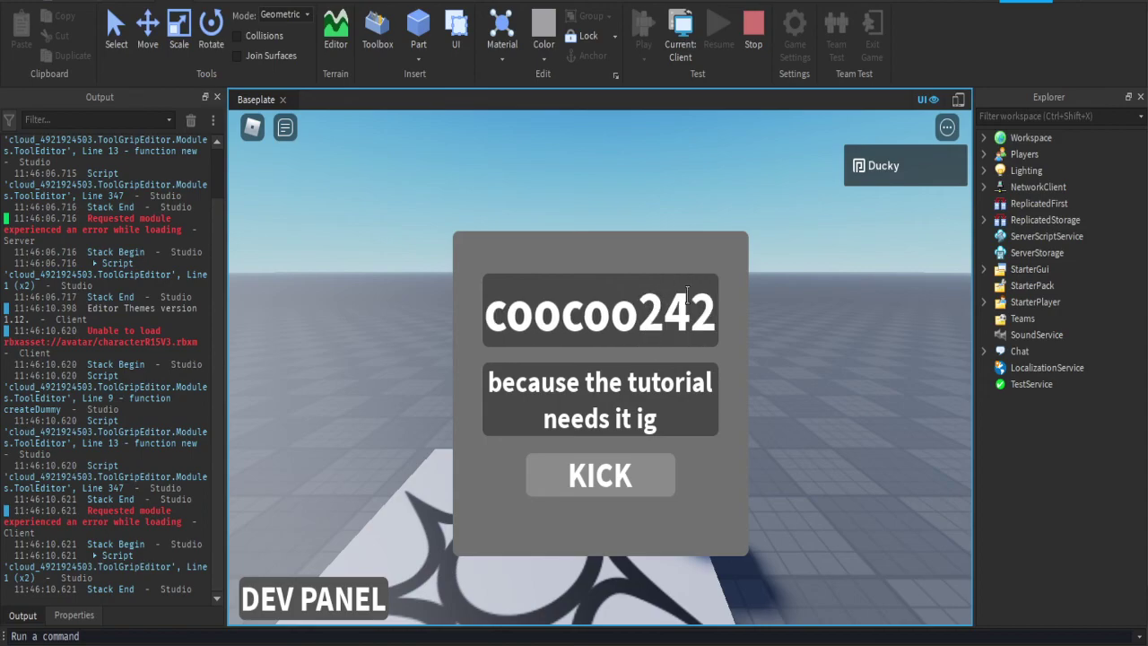
pyautogui.click(635, 476)
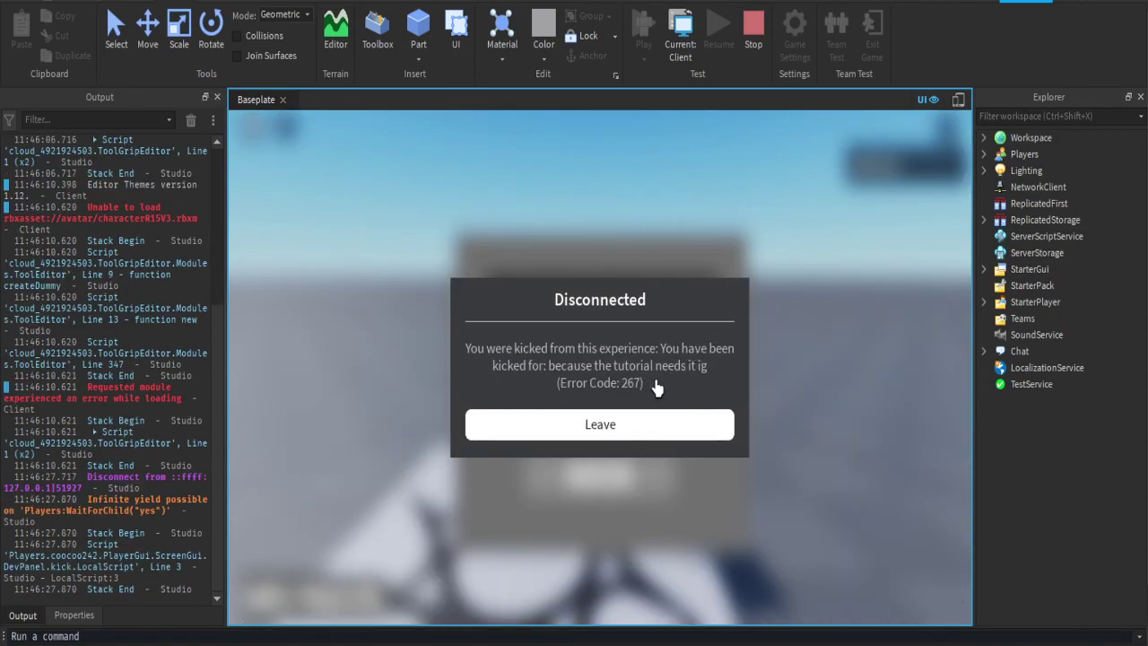
pyautogui.click(600, 434)
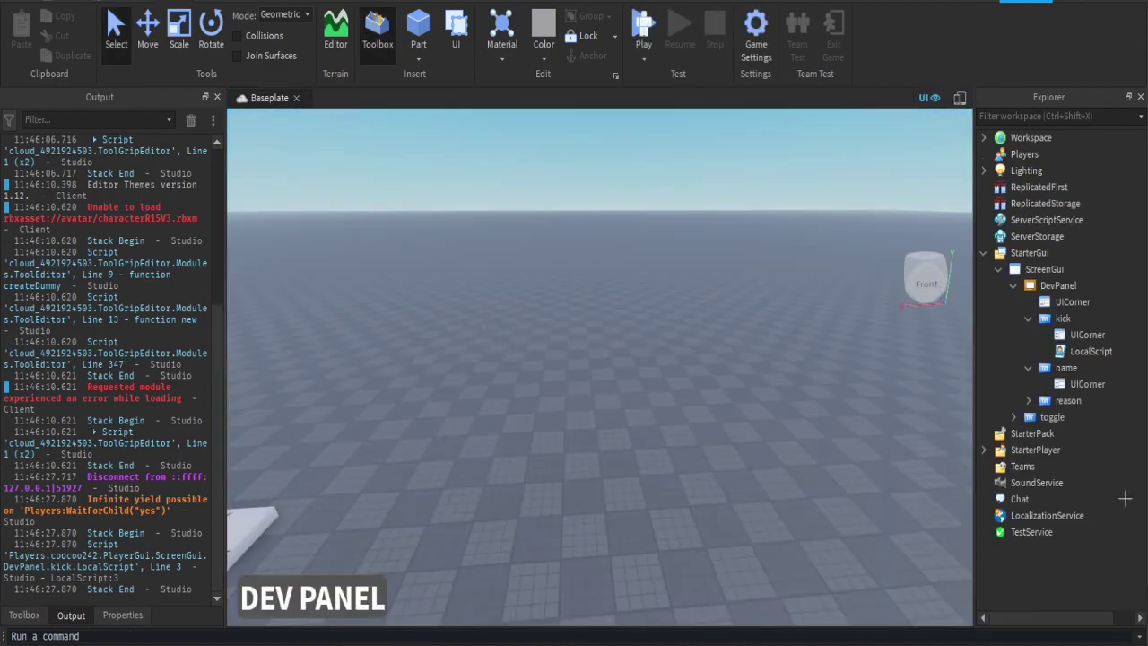